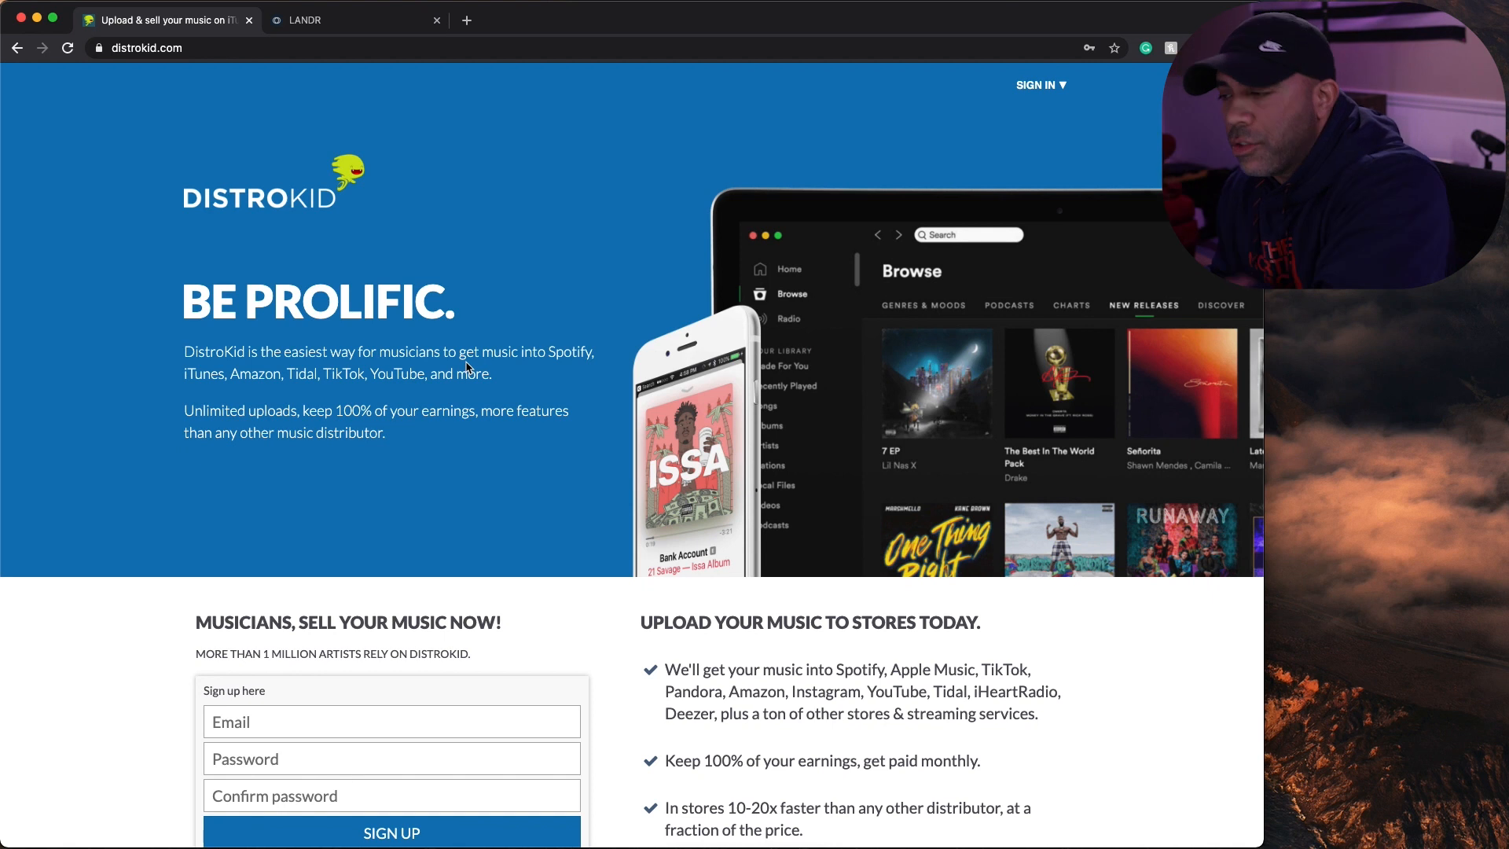
- Sign in to the DistroKid account and open the upload form for a new release
scroll(468, 367, "down", 5)
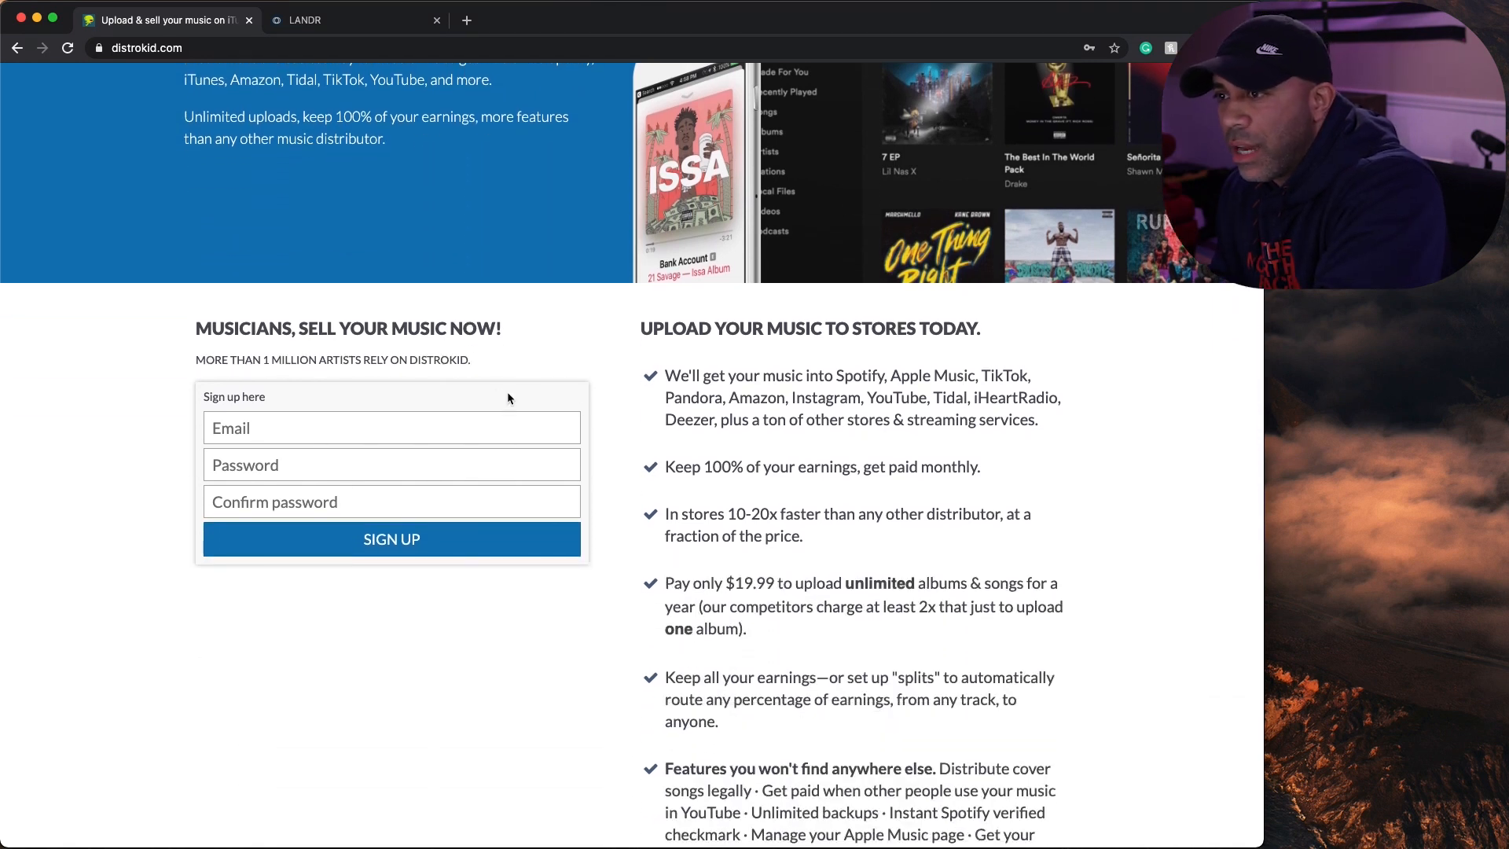
scroll(868, 430, "down", 4)
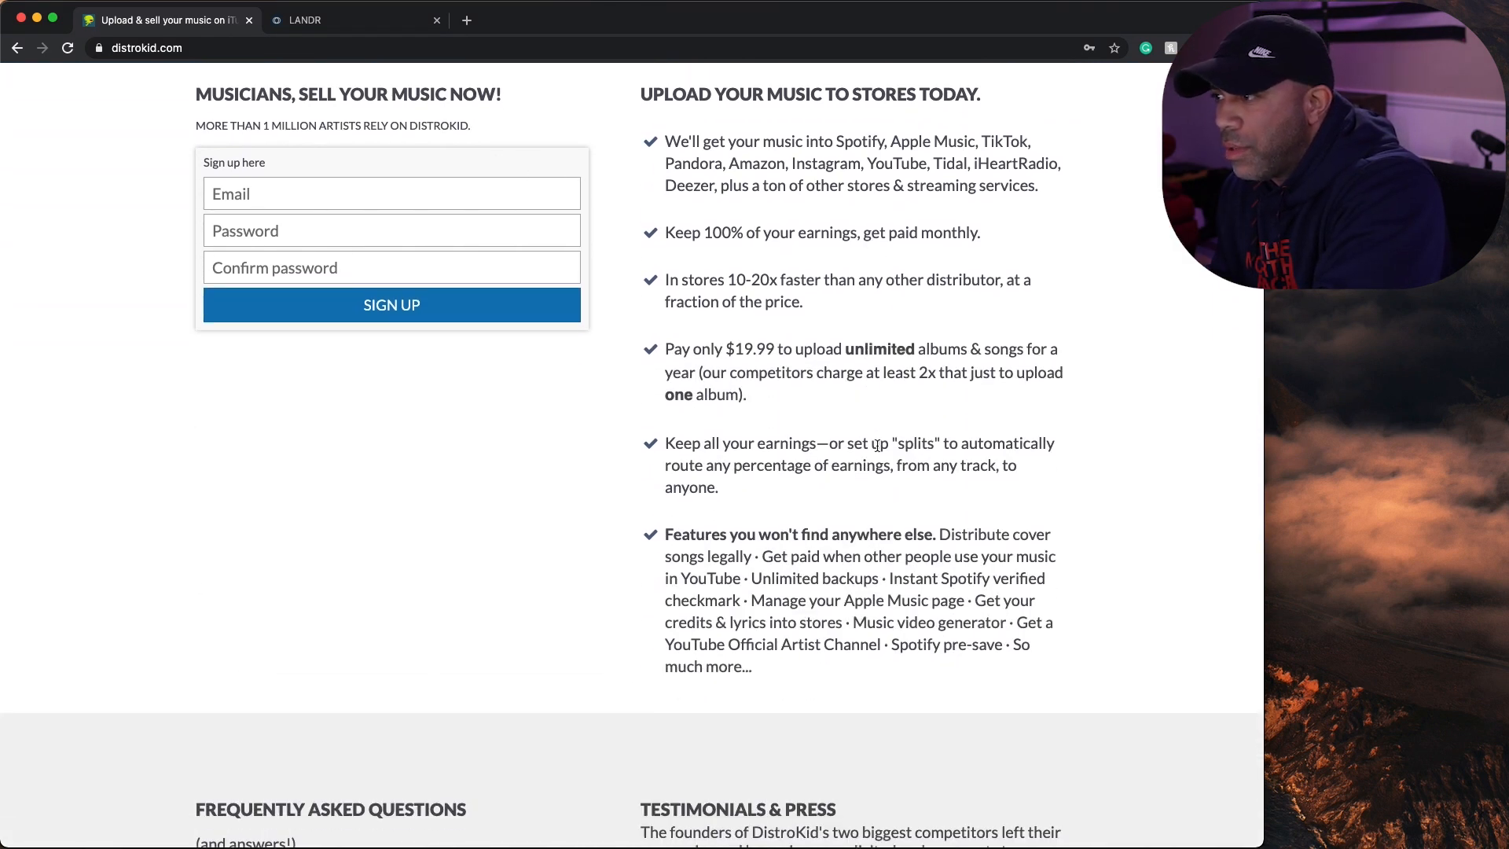
scroll(886, 454, "up", 1)
scroll(894, 478, "up", 7)
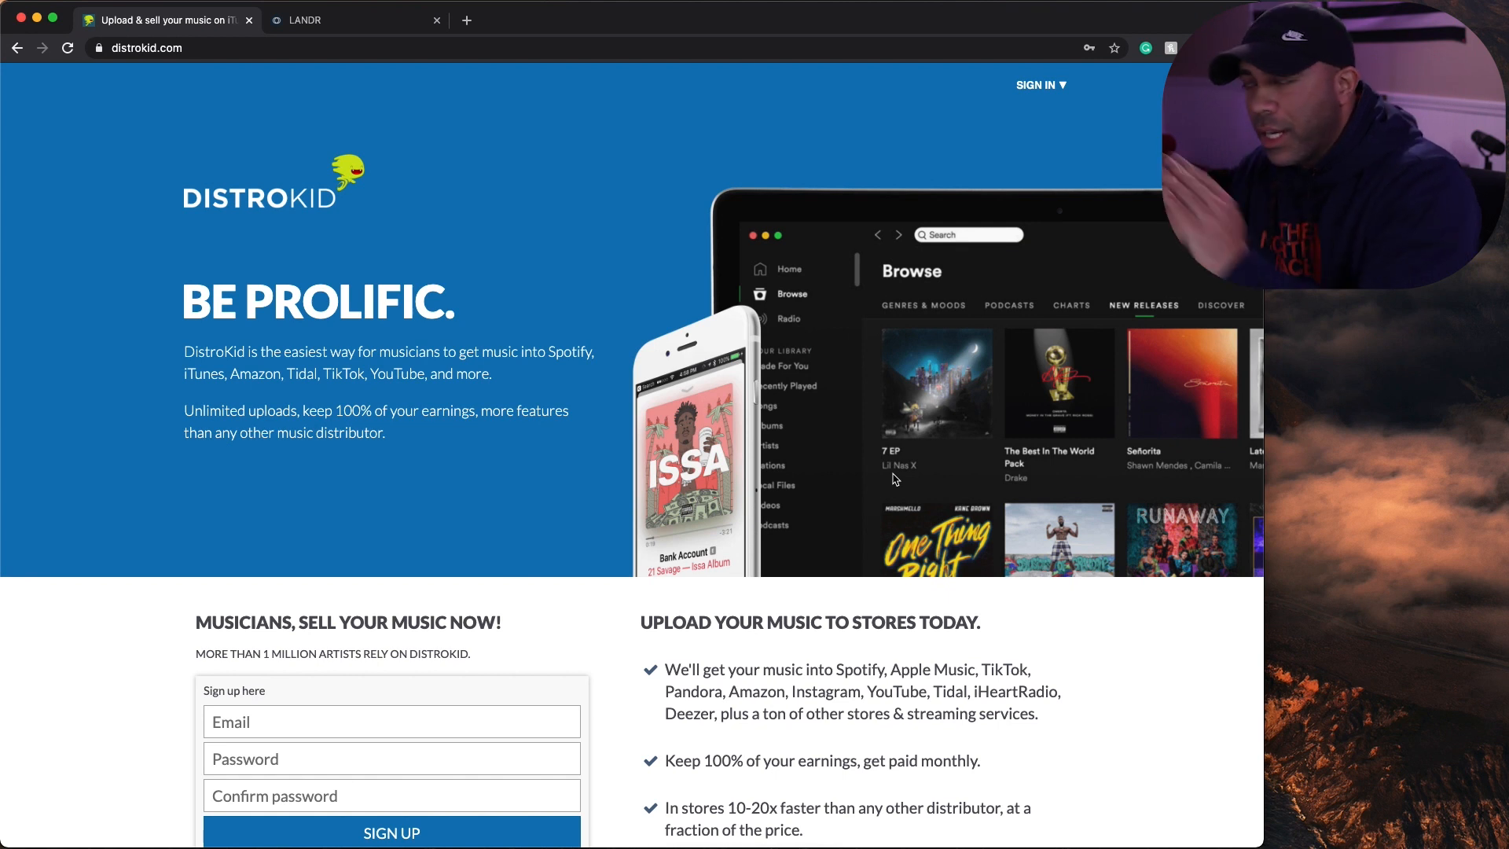
left_click(1057, 86)
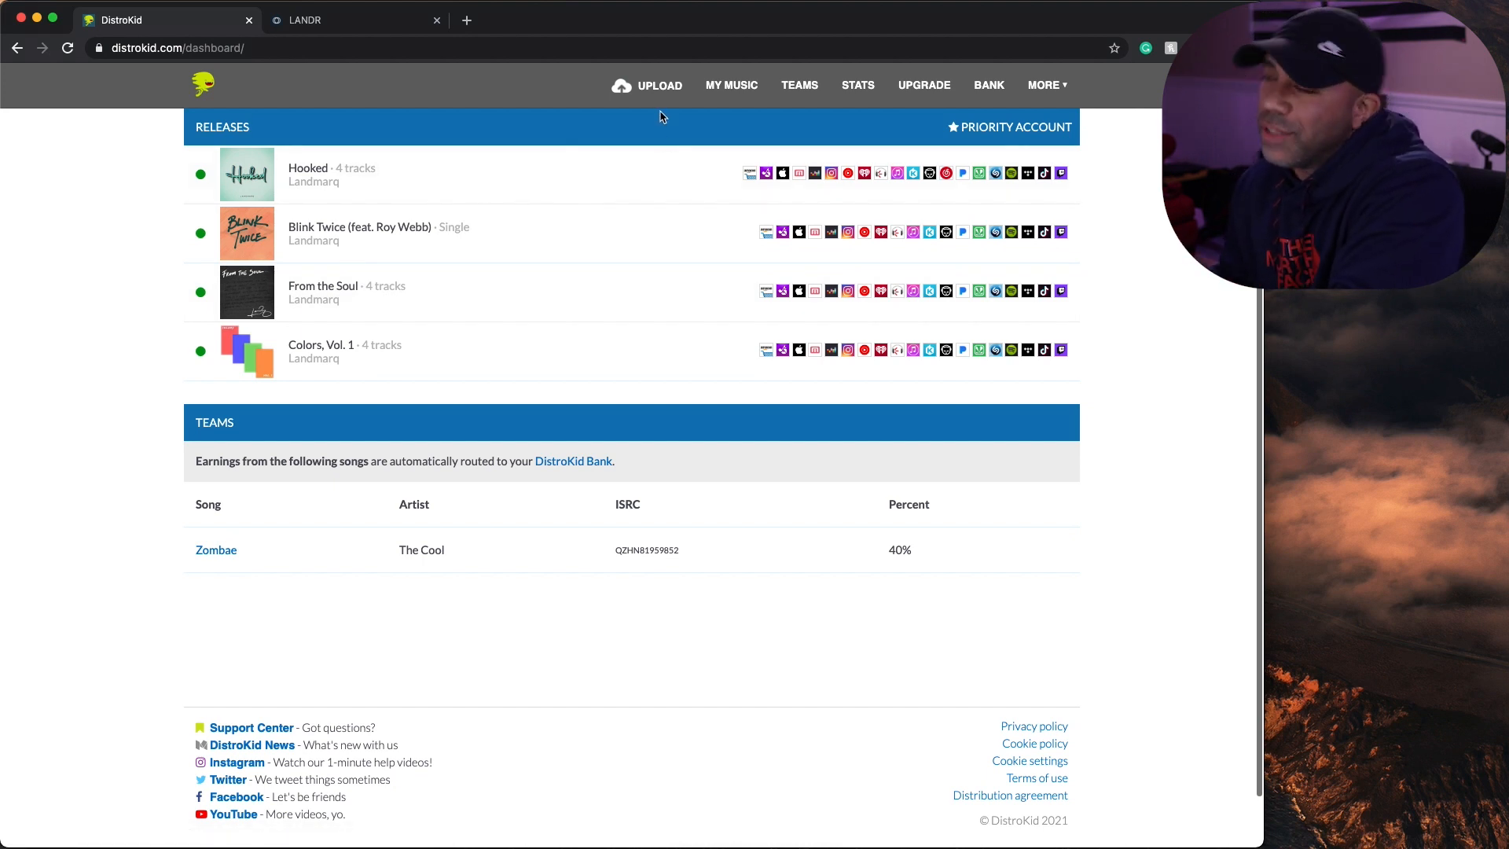
left_click(653, 86)
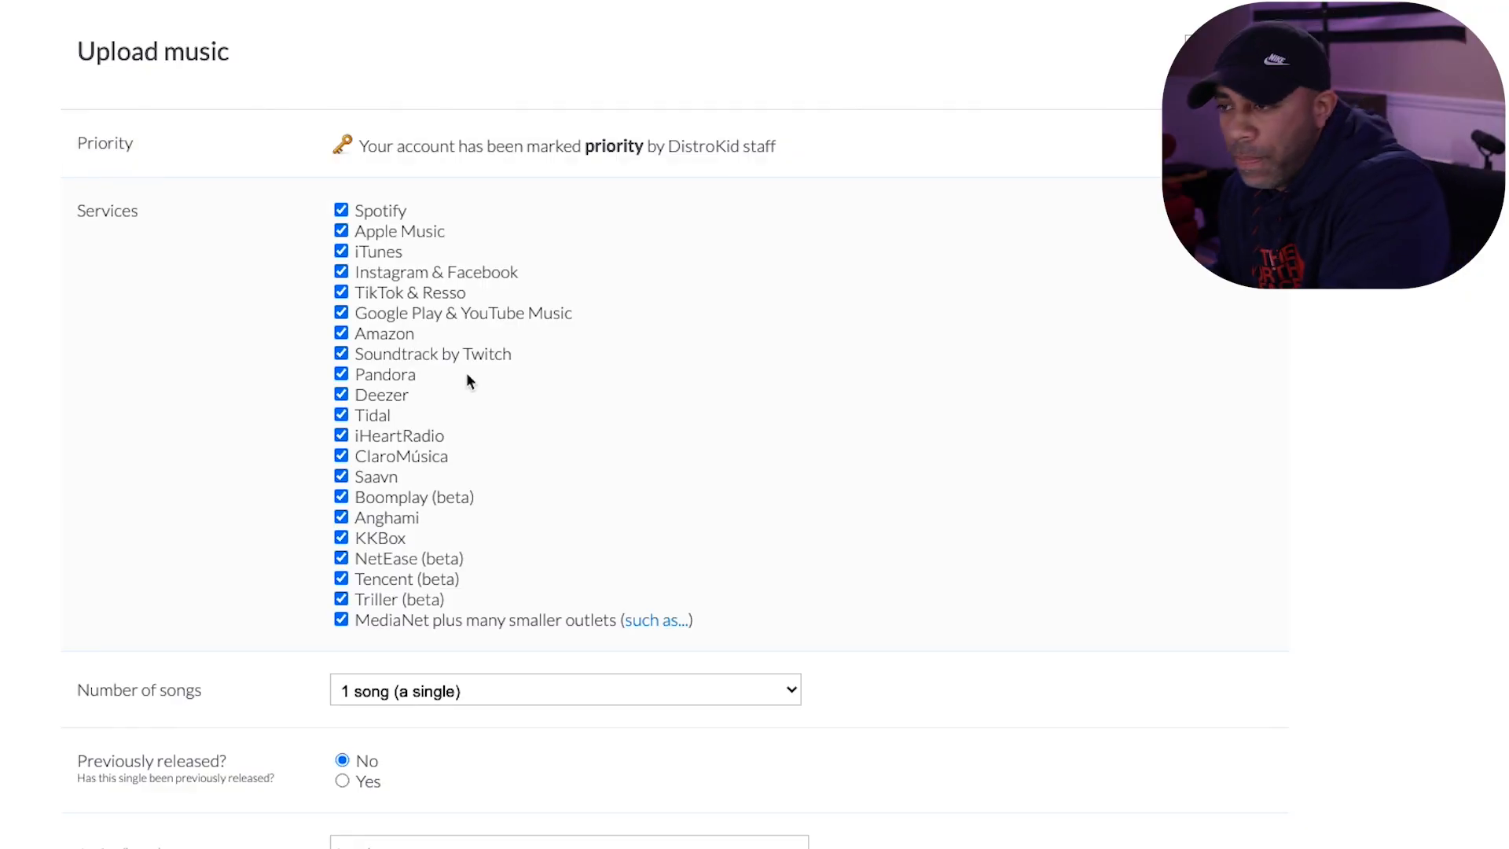
- Review the release form's settings for stores, number of songs, previous release, artist name, release date, preorder and record label
scroll(470, 374, "down", 4)
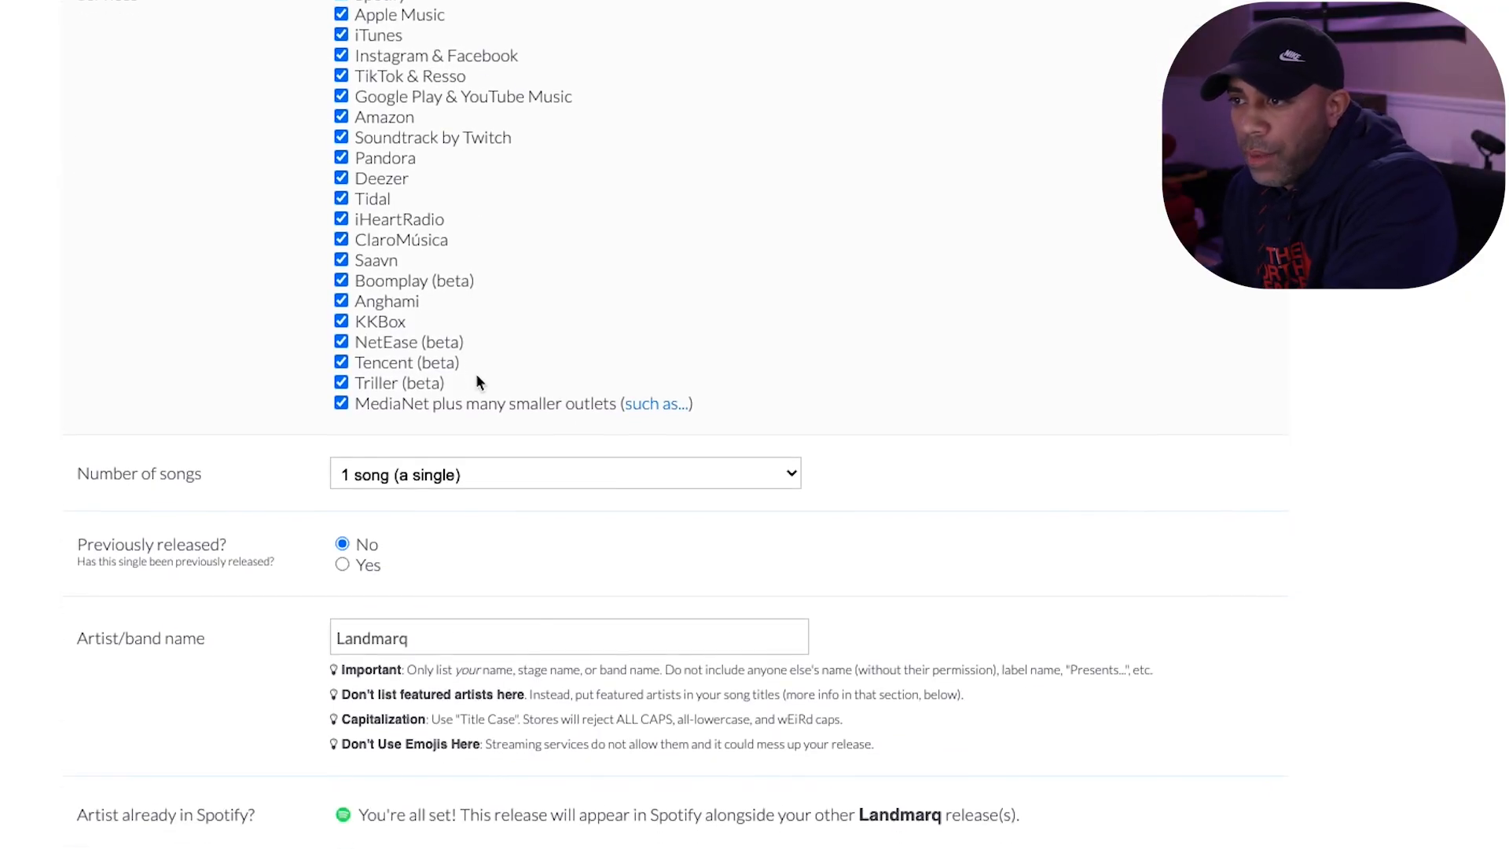
scroll(593, 206, "down", 3)
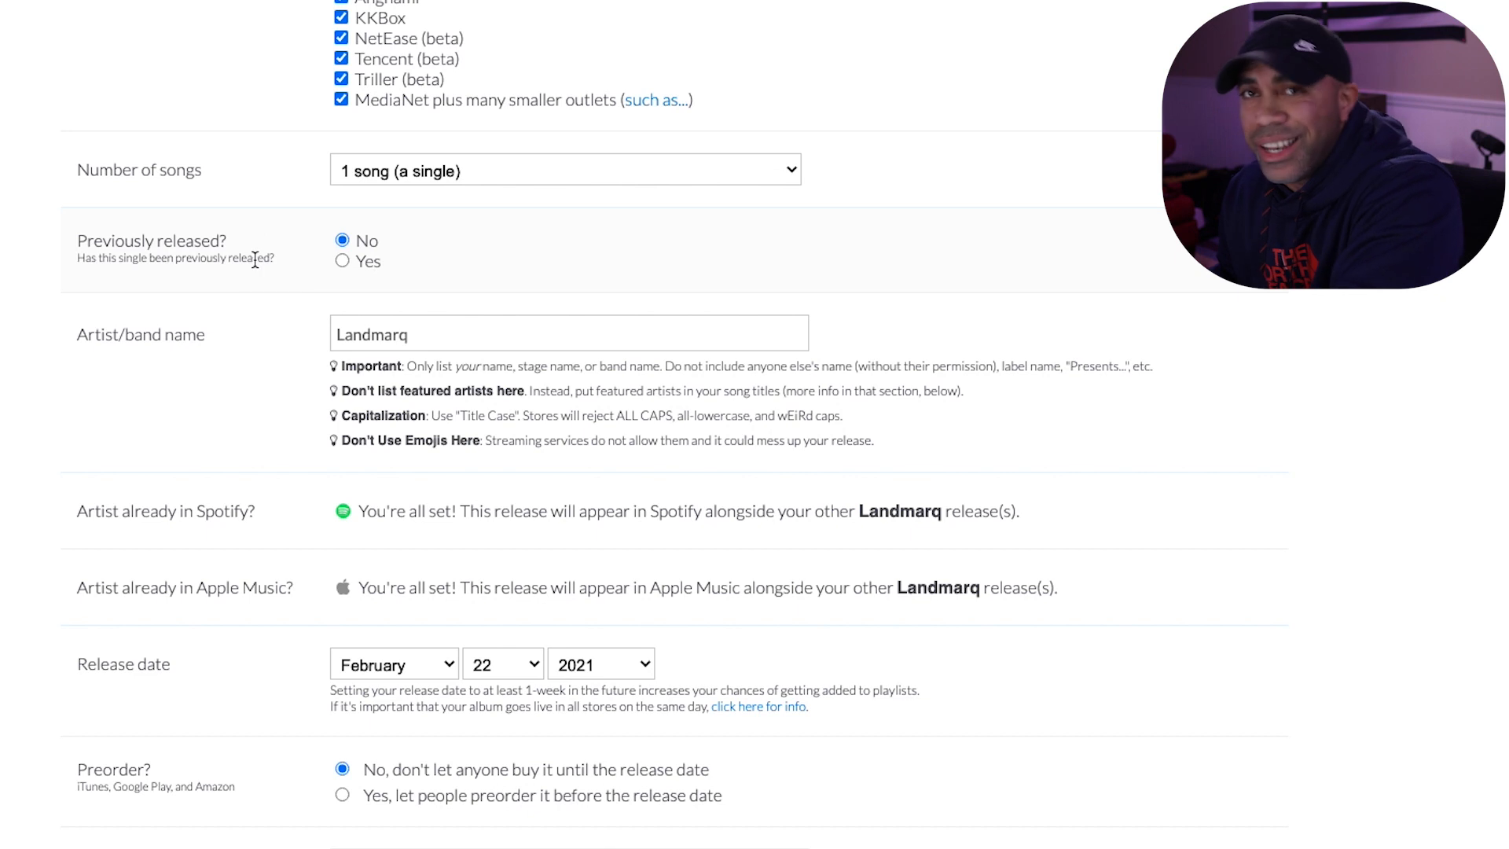
scroll(315, 240, "down", 2)
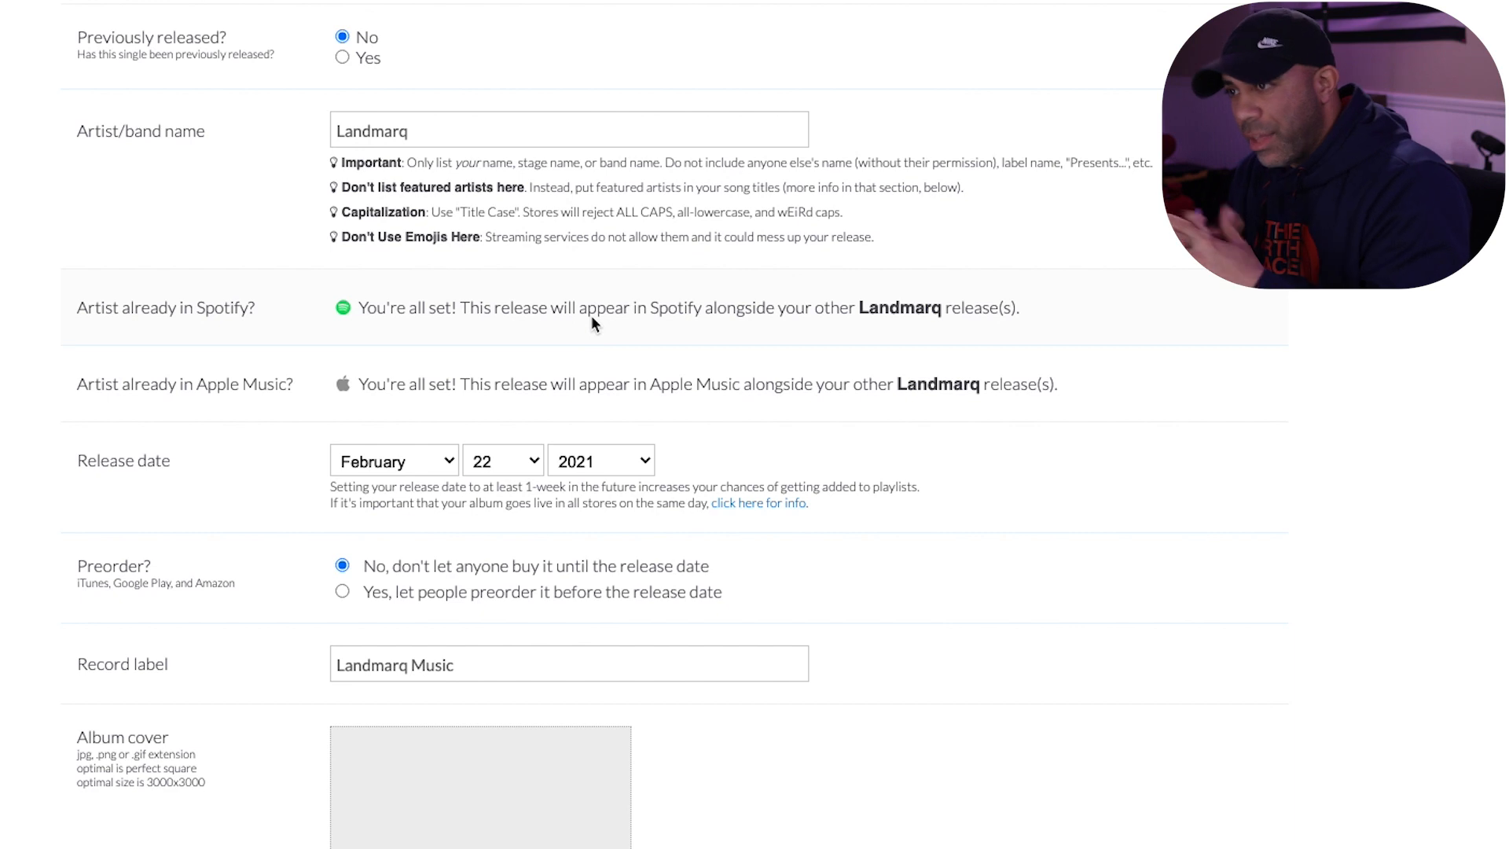
scroll(592, 314, "down", 3)
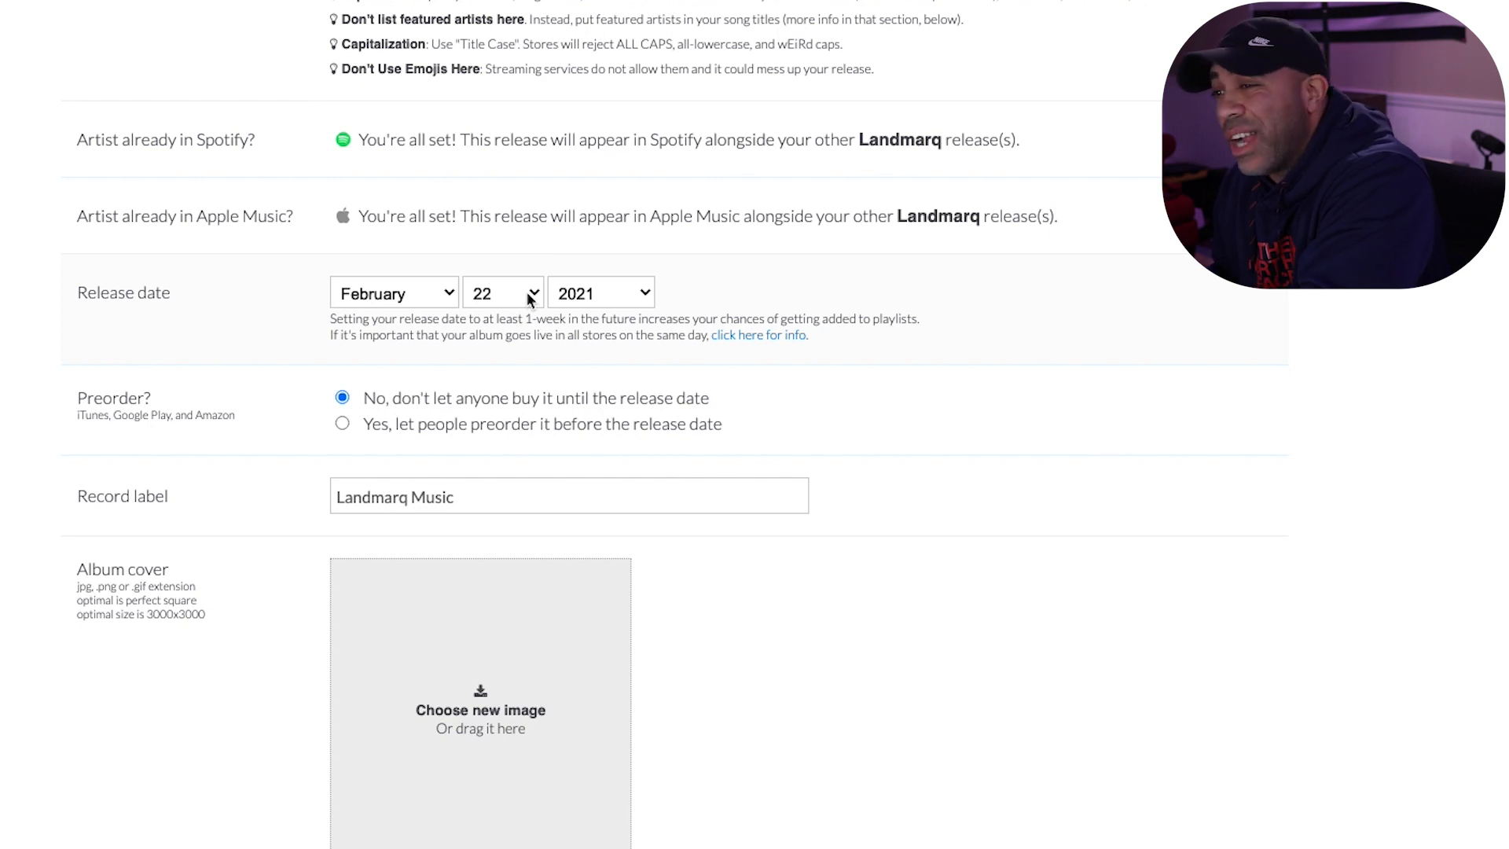
scroll(528, 298, "down", 5)
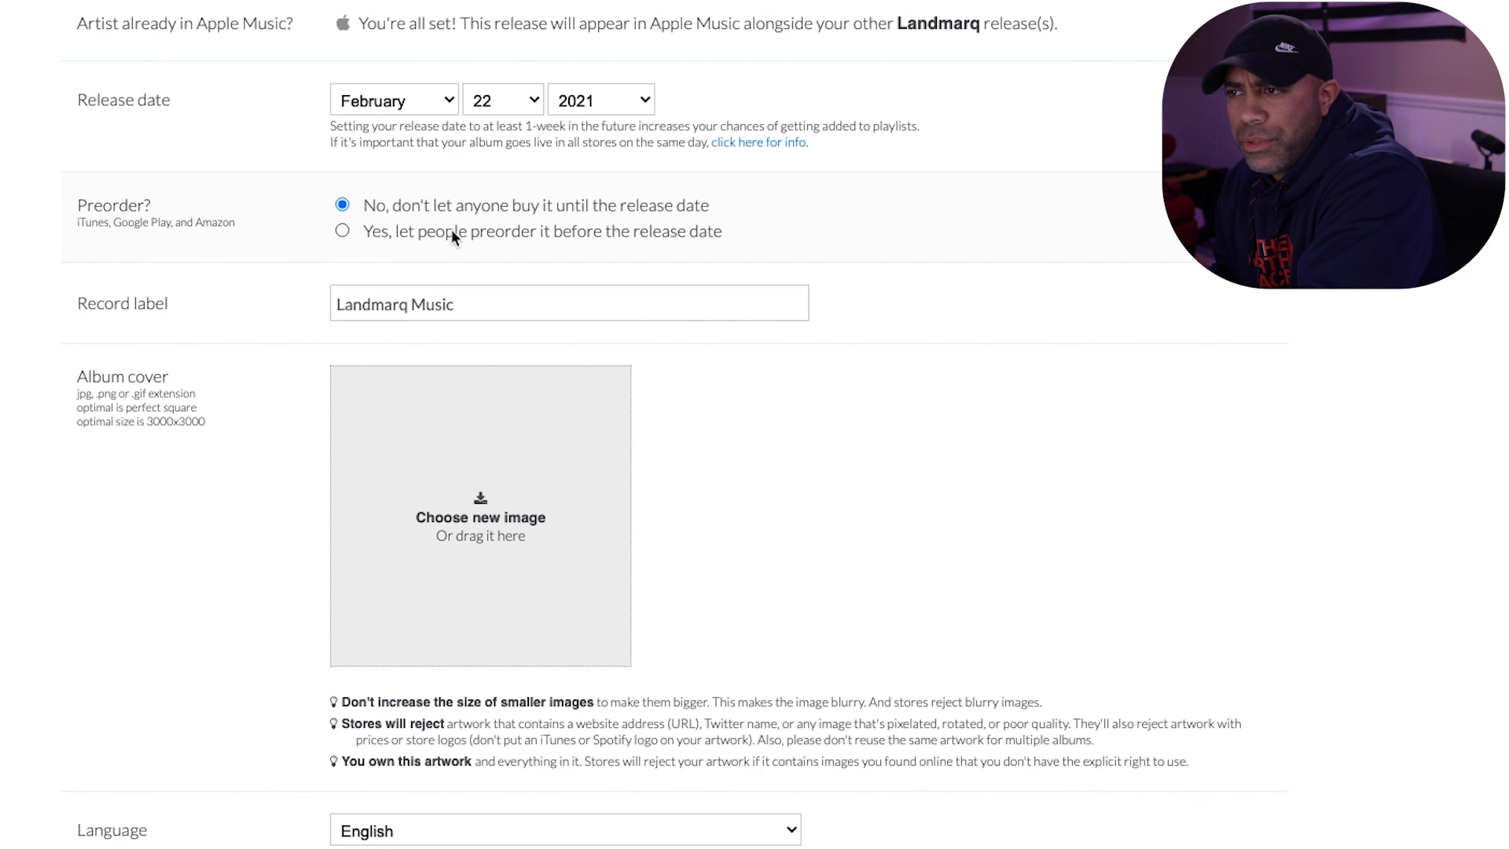
scroll(446, 229, "down", 2)
scroll(729, 228, "down", 1)
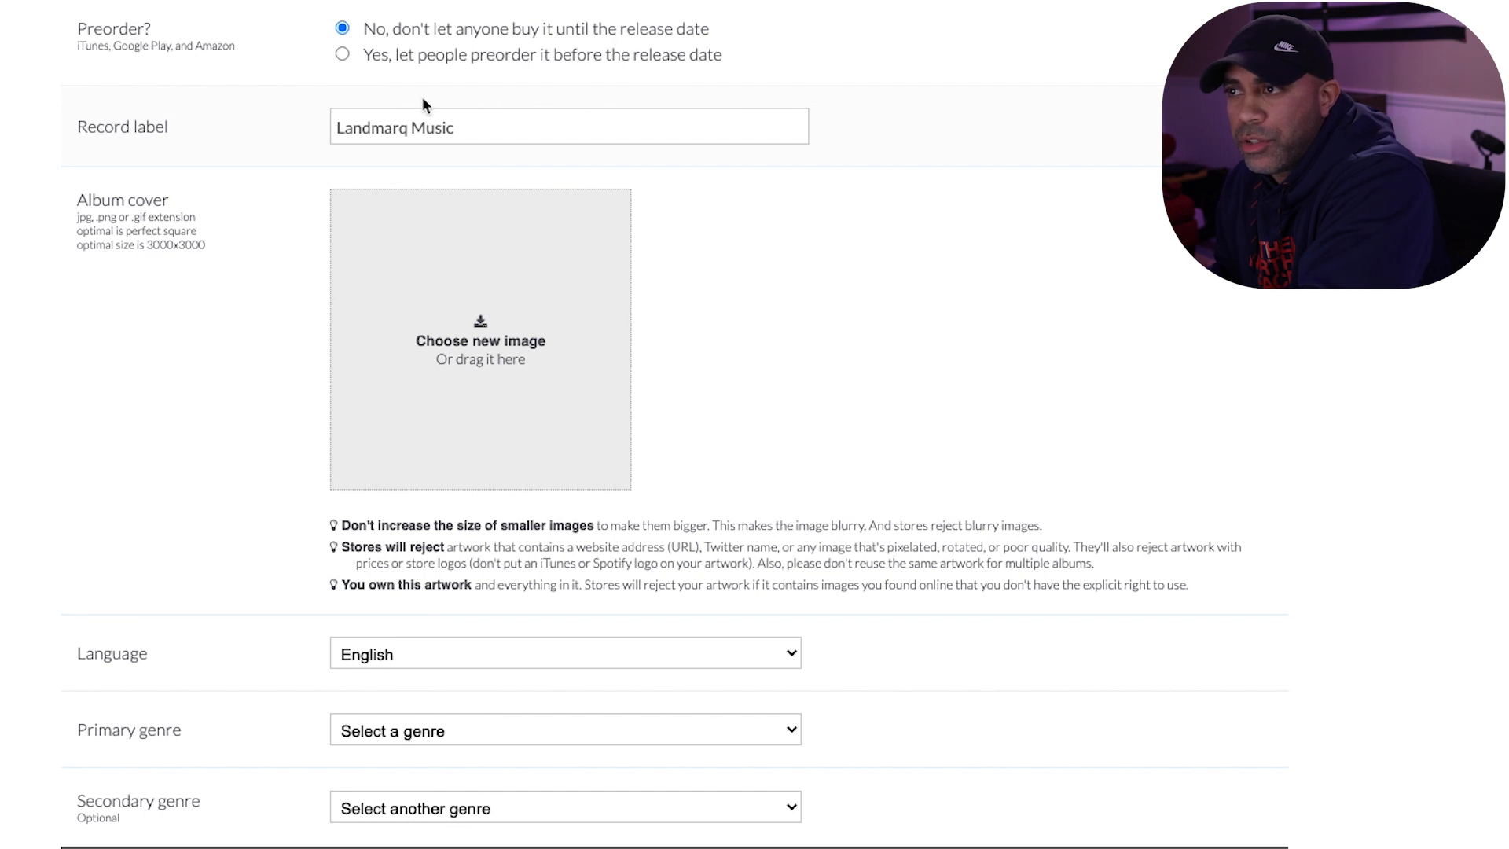
scroll(786, 170, "down", 1)
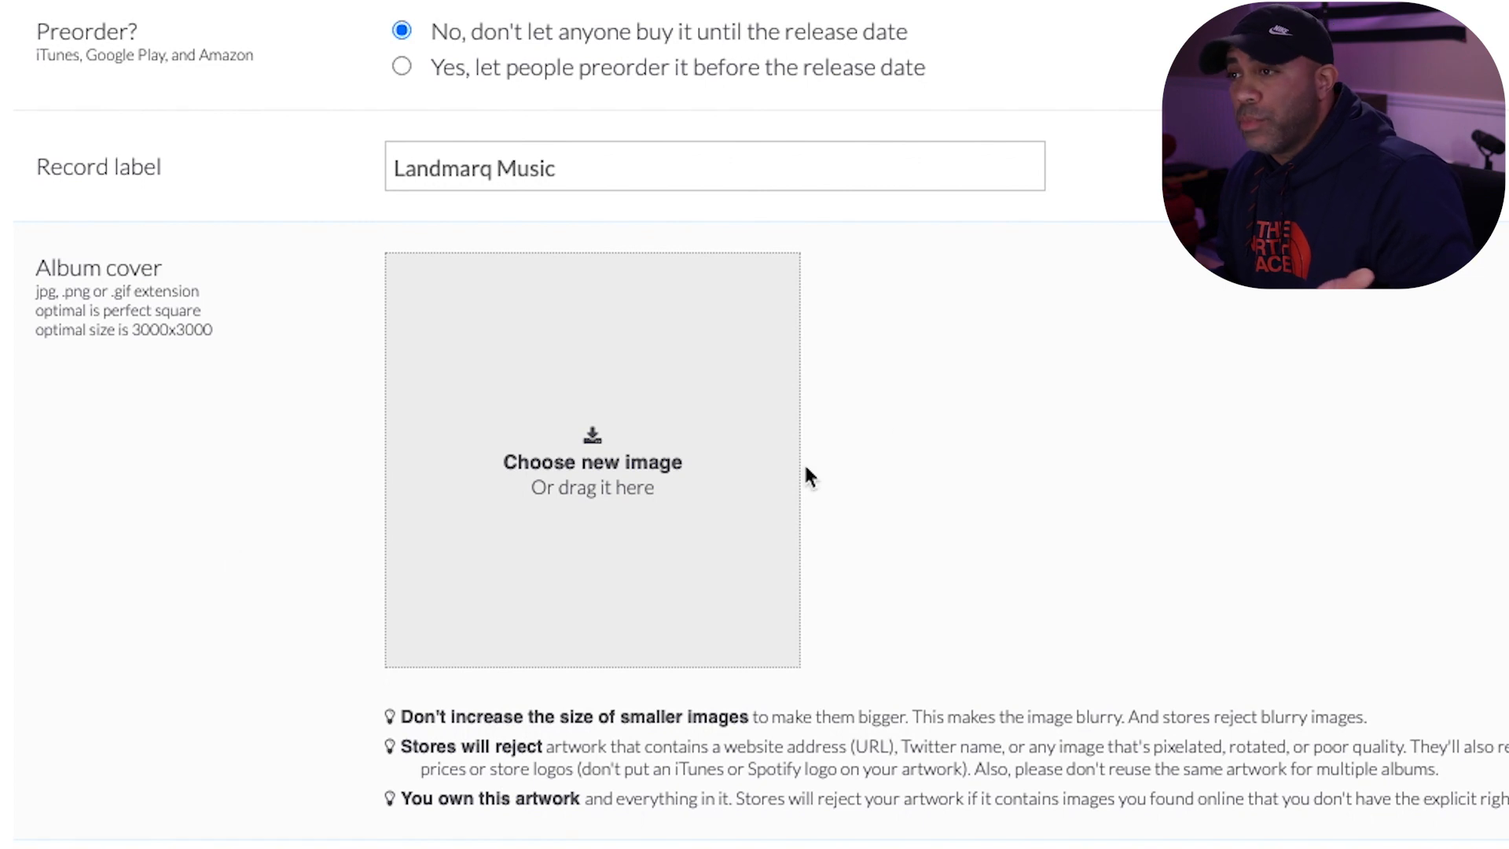
- Upload Dead Boy Cover.jpg from the Documents folder as the album cover
left_click(649, 470)
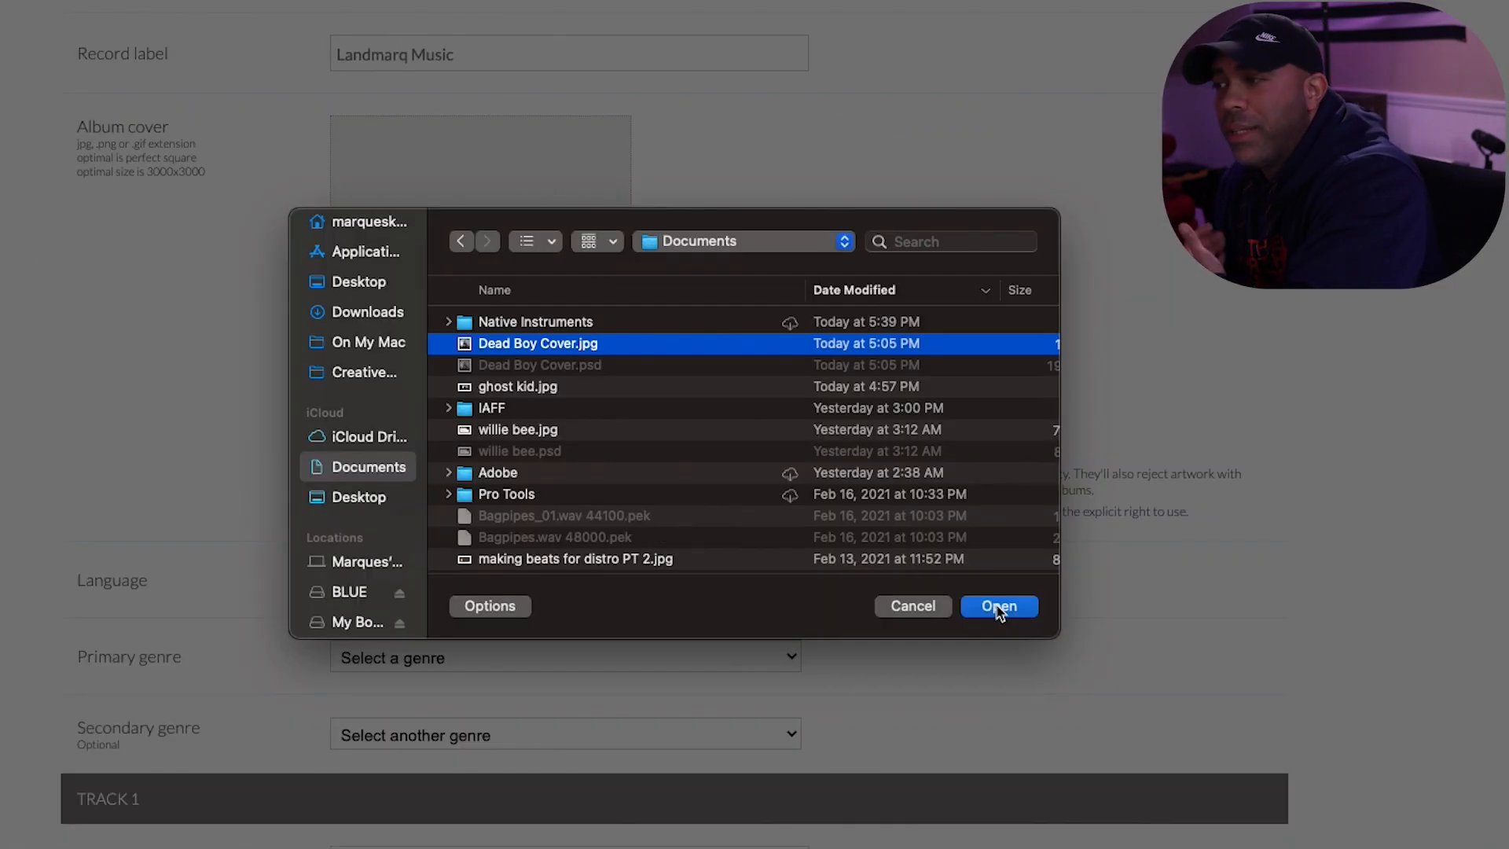
left_click(1000, 697)
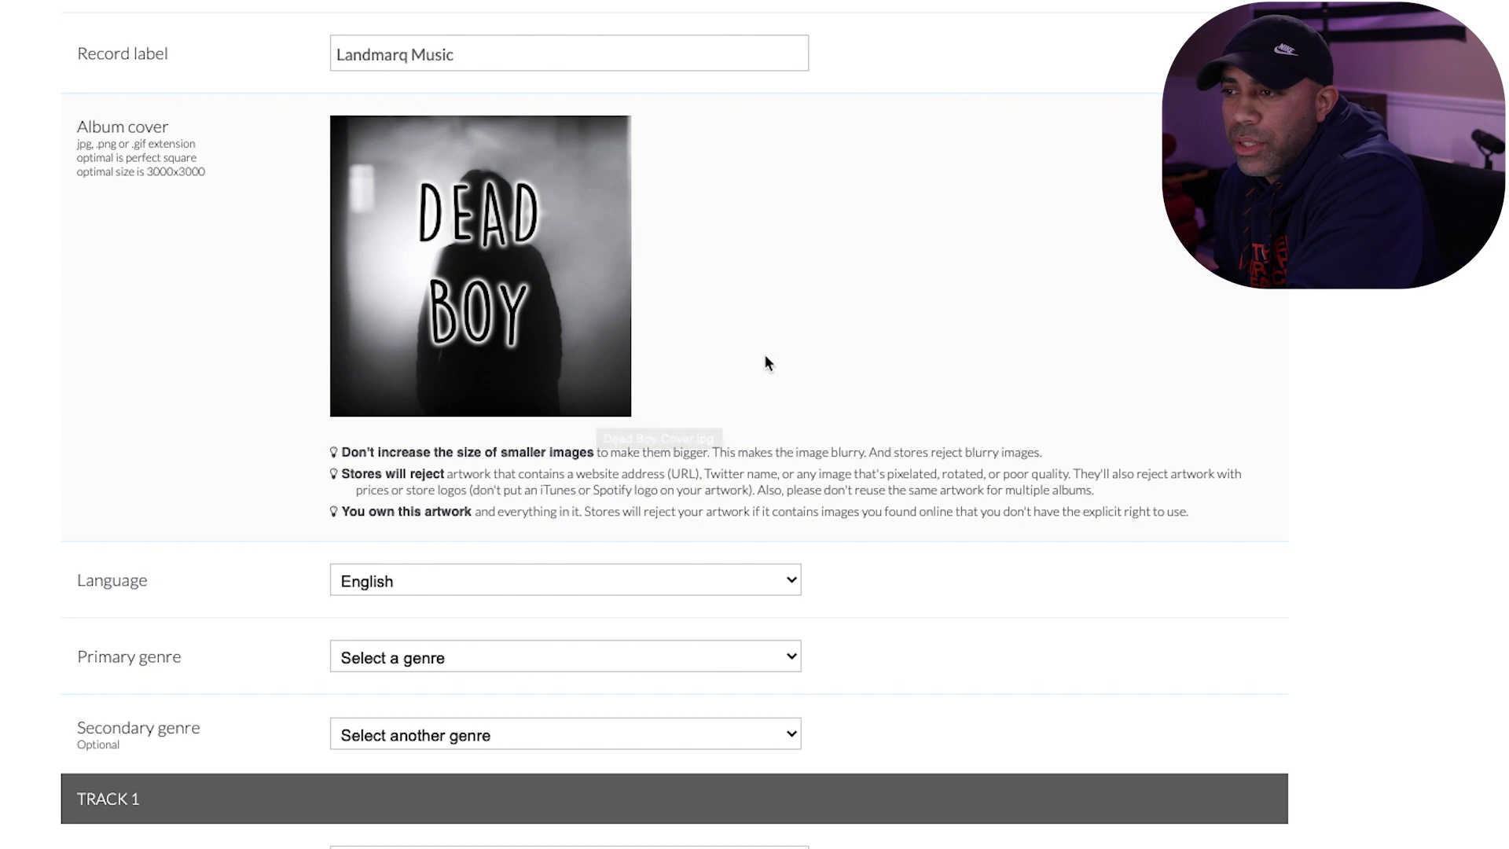
scroll(767, 353, "down", 3)
scroll(802, 424, "up", 2)
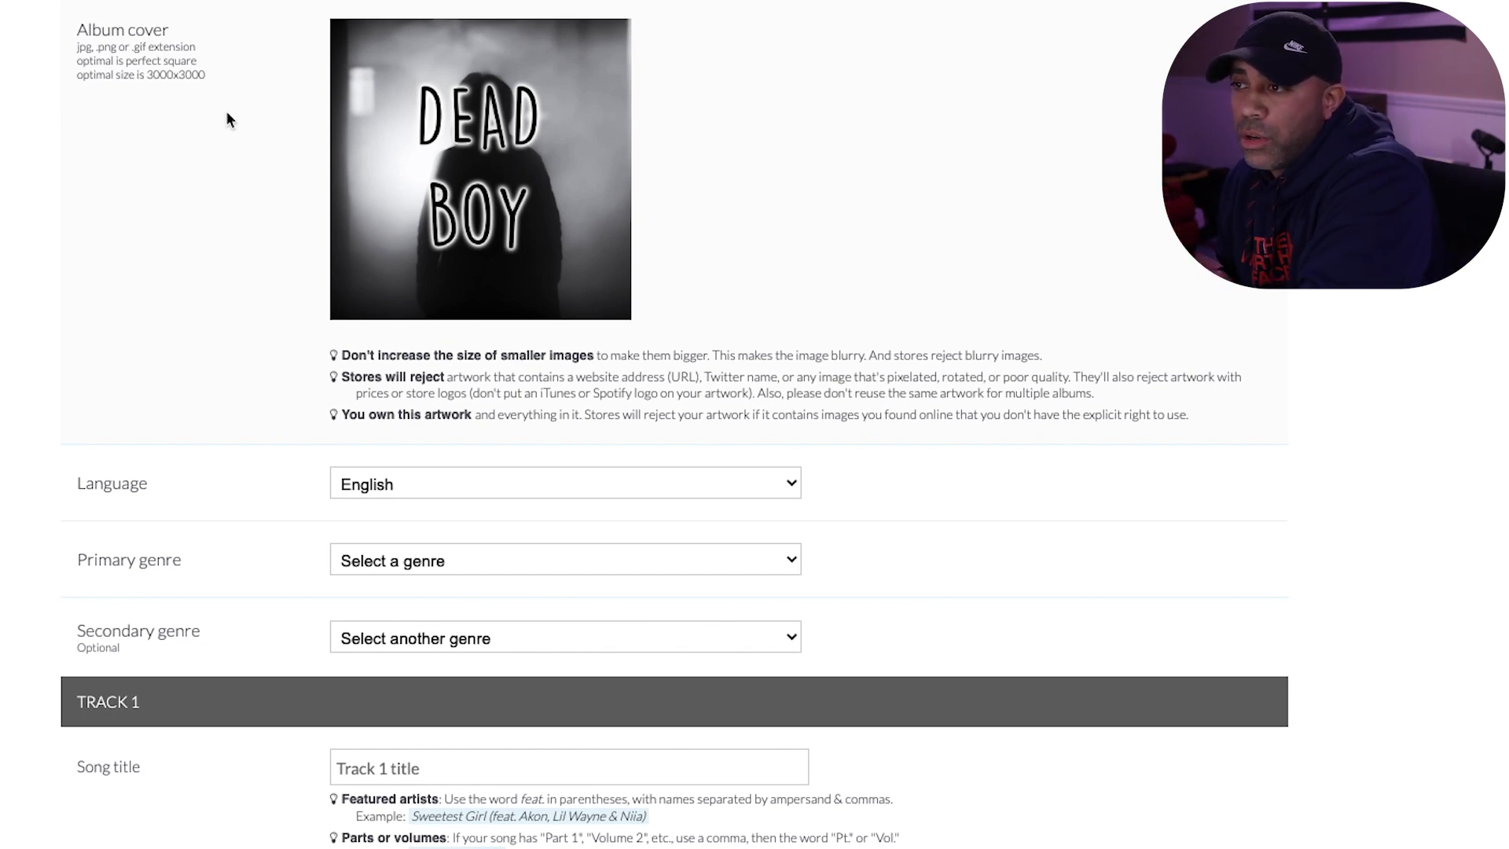
- Set the release's primary genre to Hip Hop/Rap and its secondary genre to Fitness & Workout
scroll(223, 113, "down", 1)
scroll(223, 130, "down", 1)
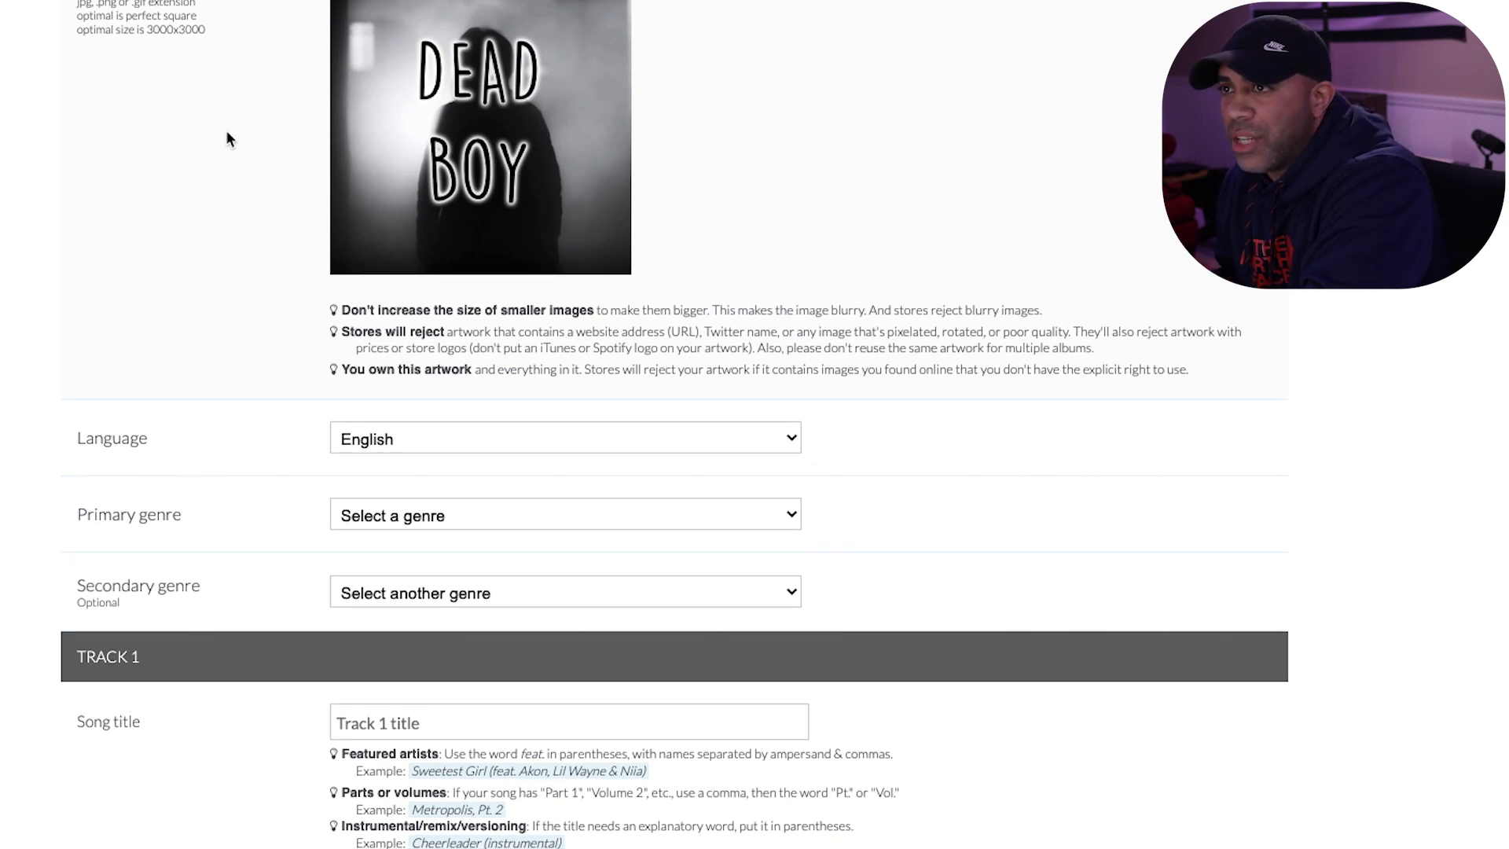
scroll(226, 130, "up", 1)
scroll(226, 131, "down", 1)
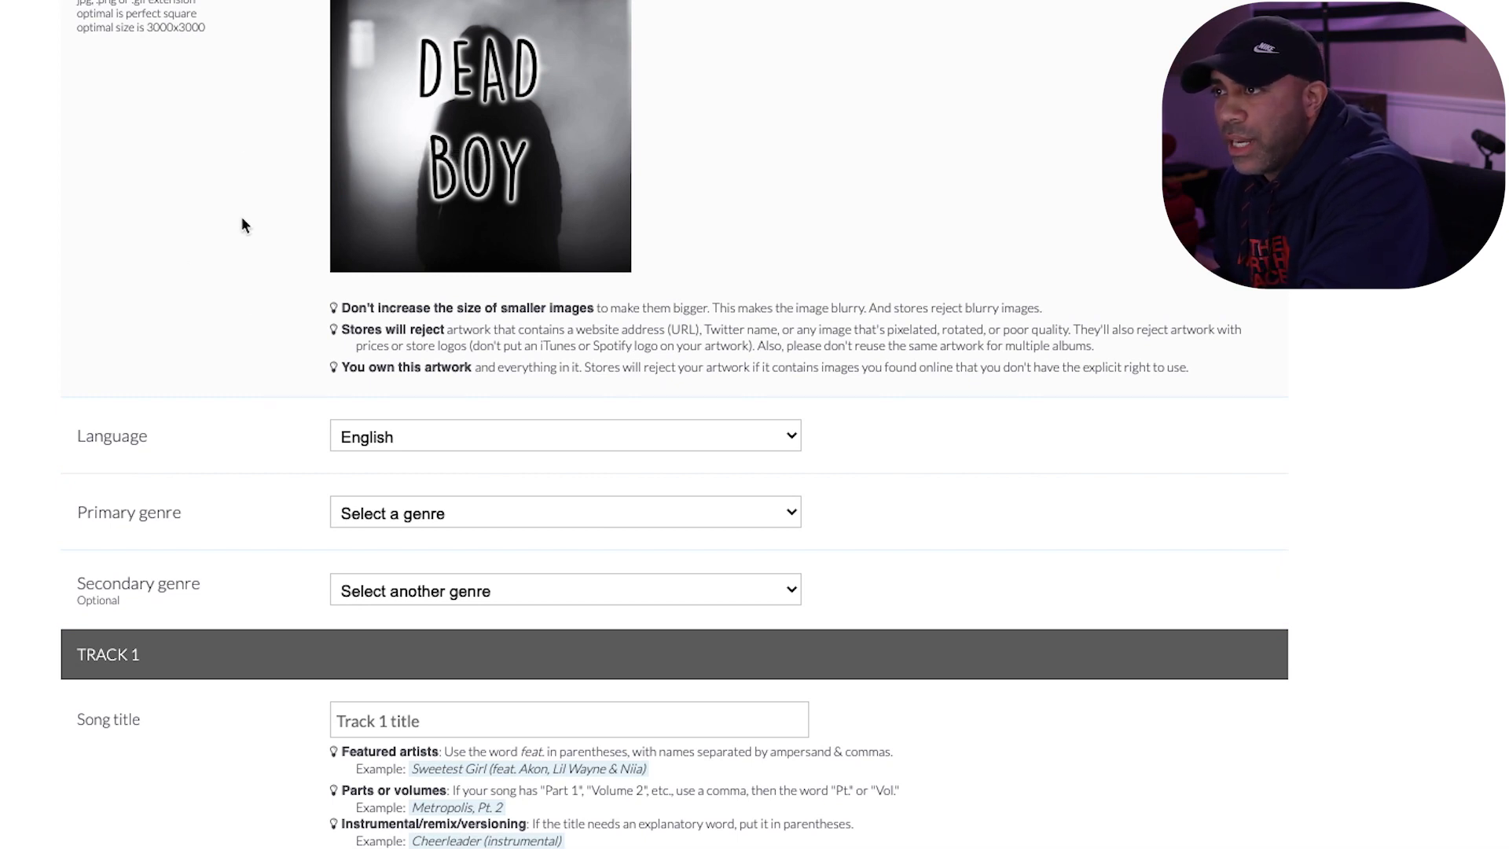
scroll(291, 110, "down", 5)
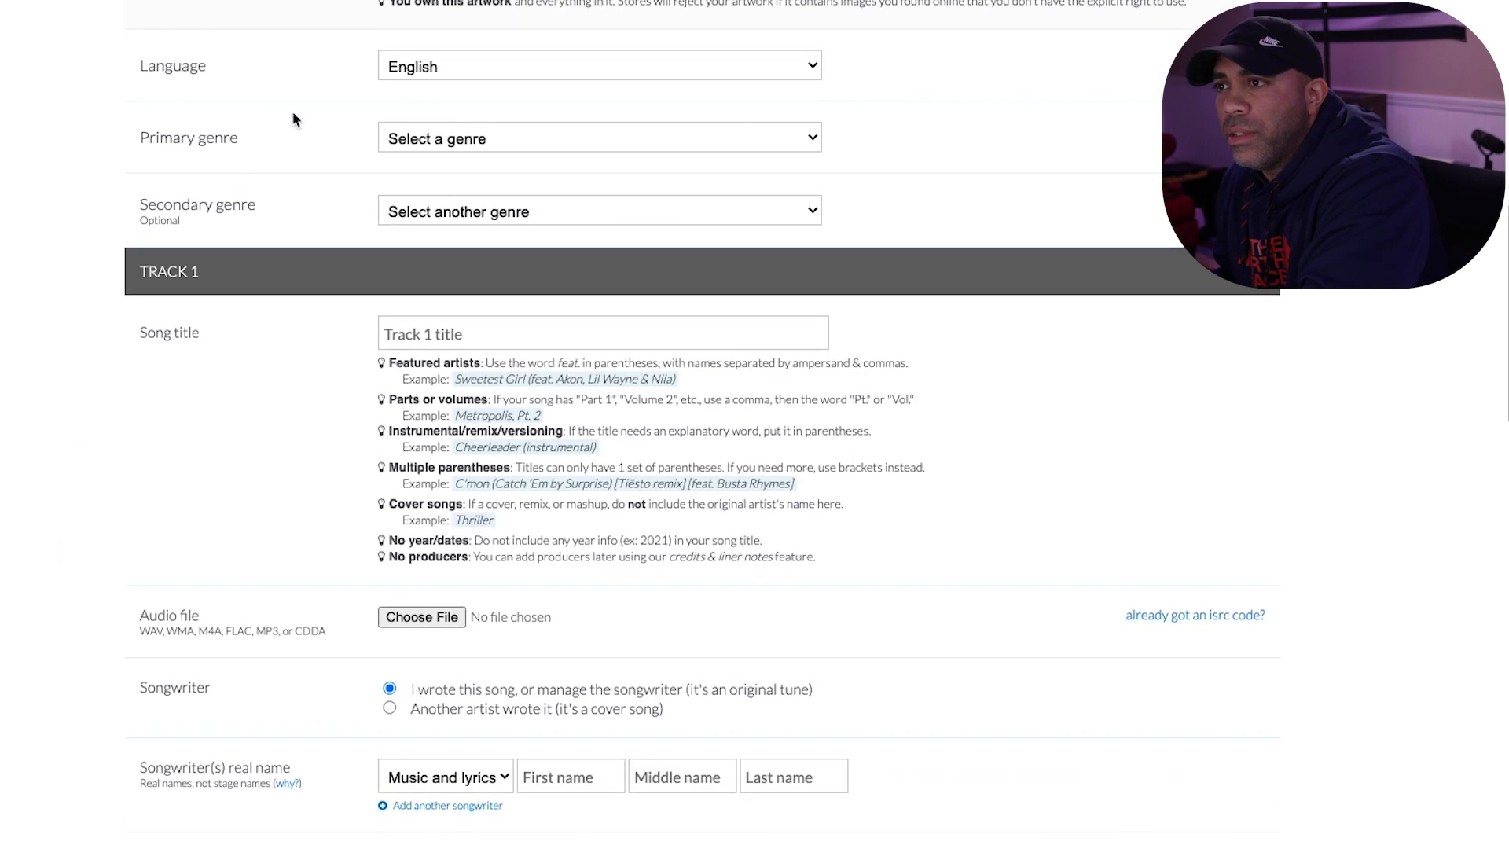
left_click(489, 143)
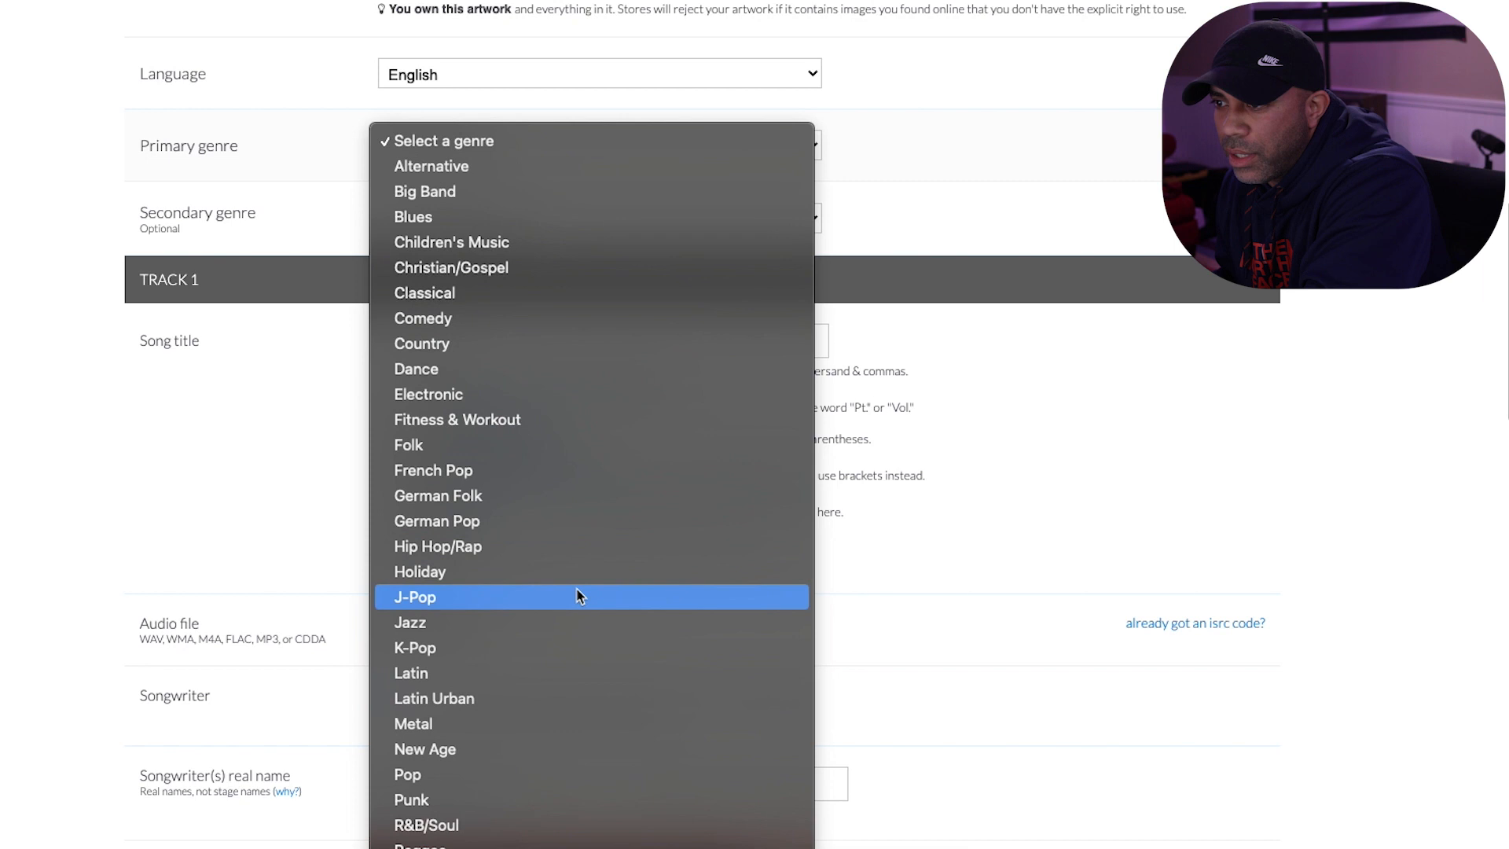
left_click(582, 550)
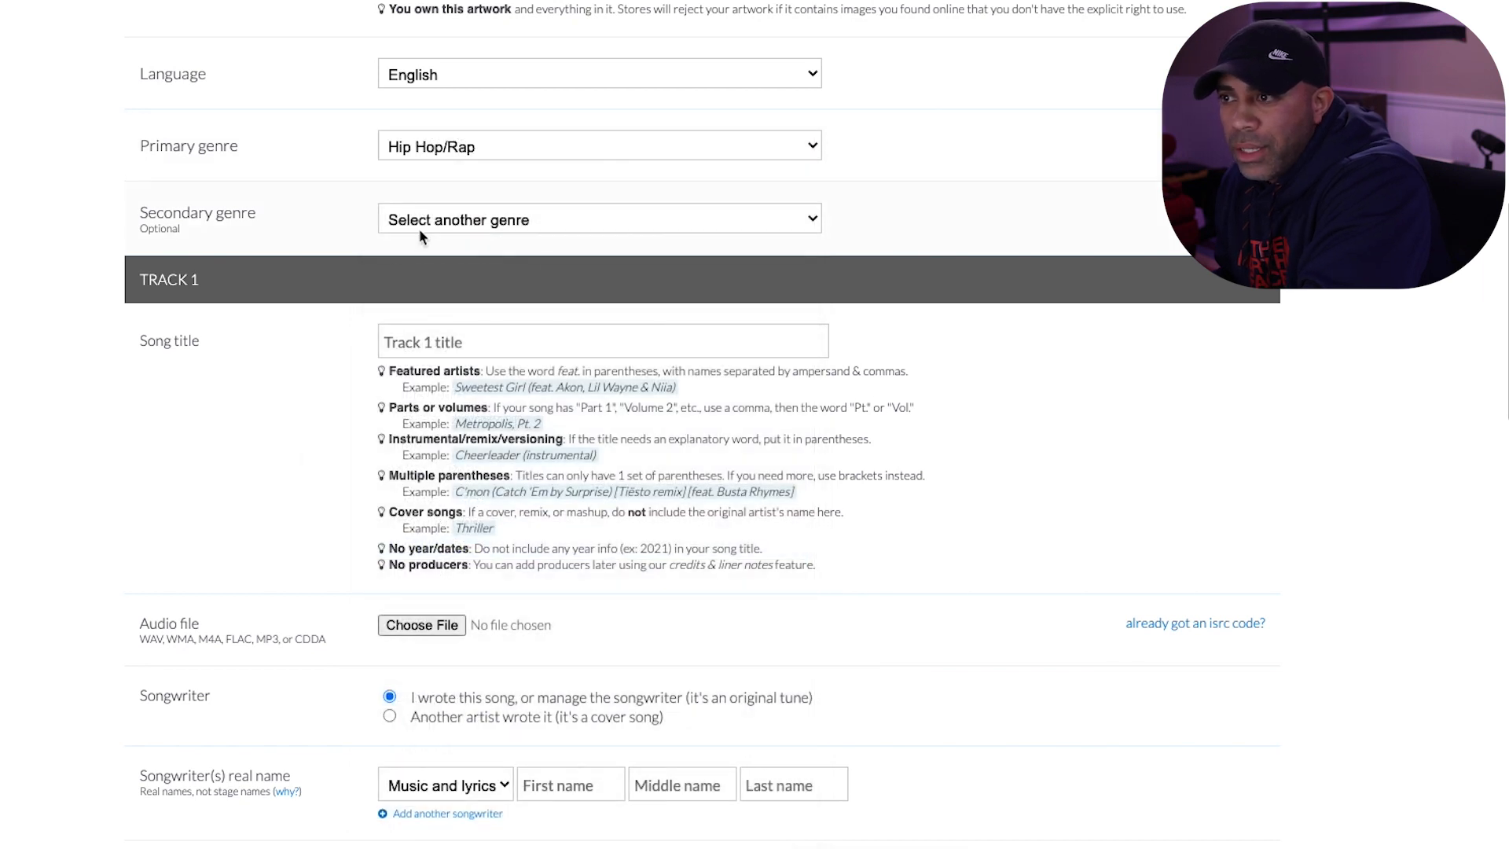
left_click(419, 230)
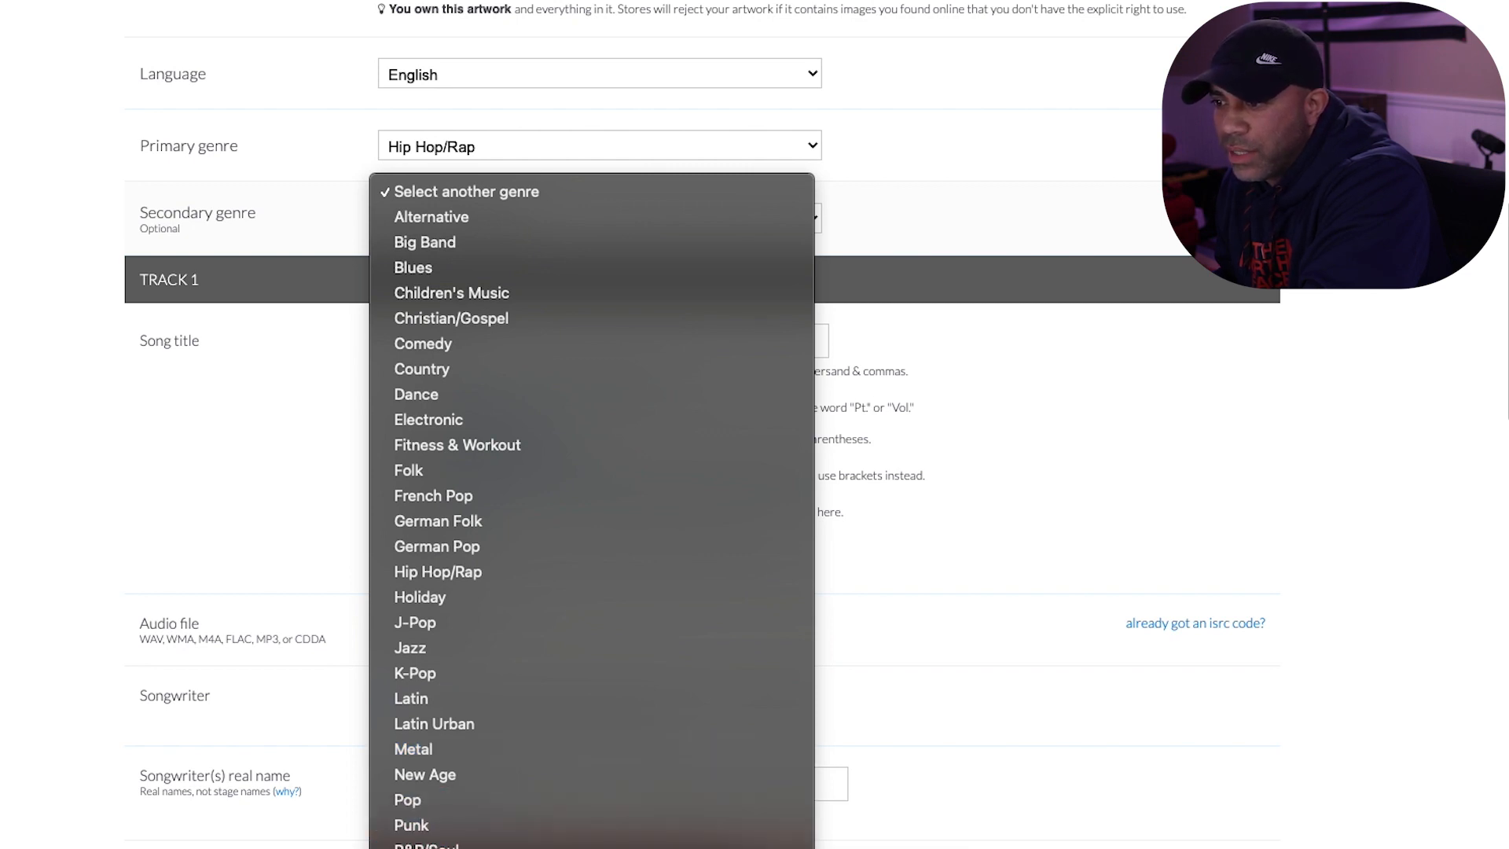
left_click(546, 451)
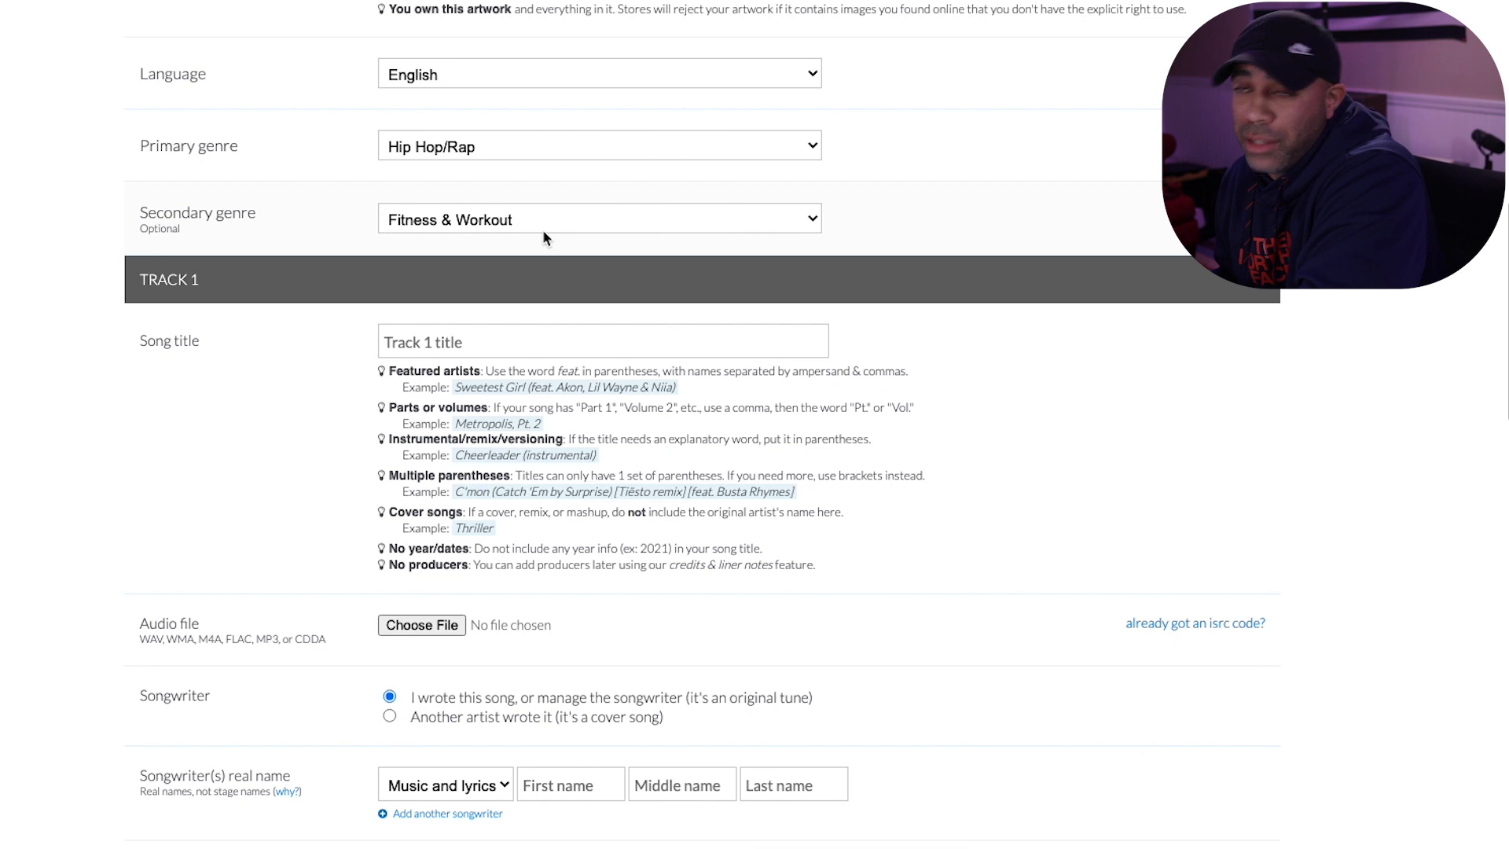
- Enter Dead Boy as the song title of track 1
scroll(545, 231, "down", 1)
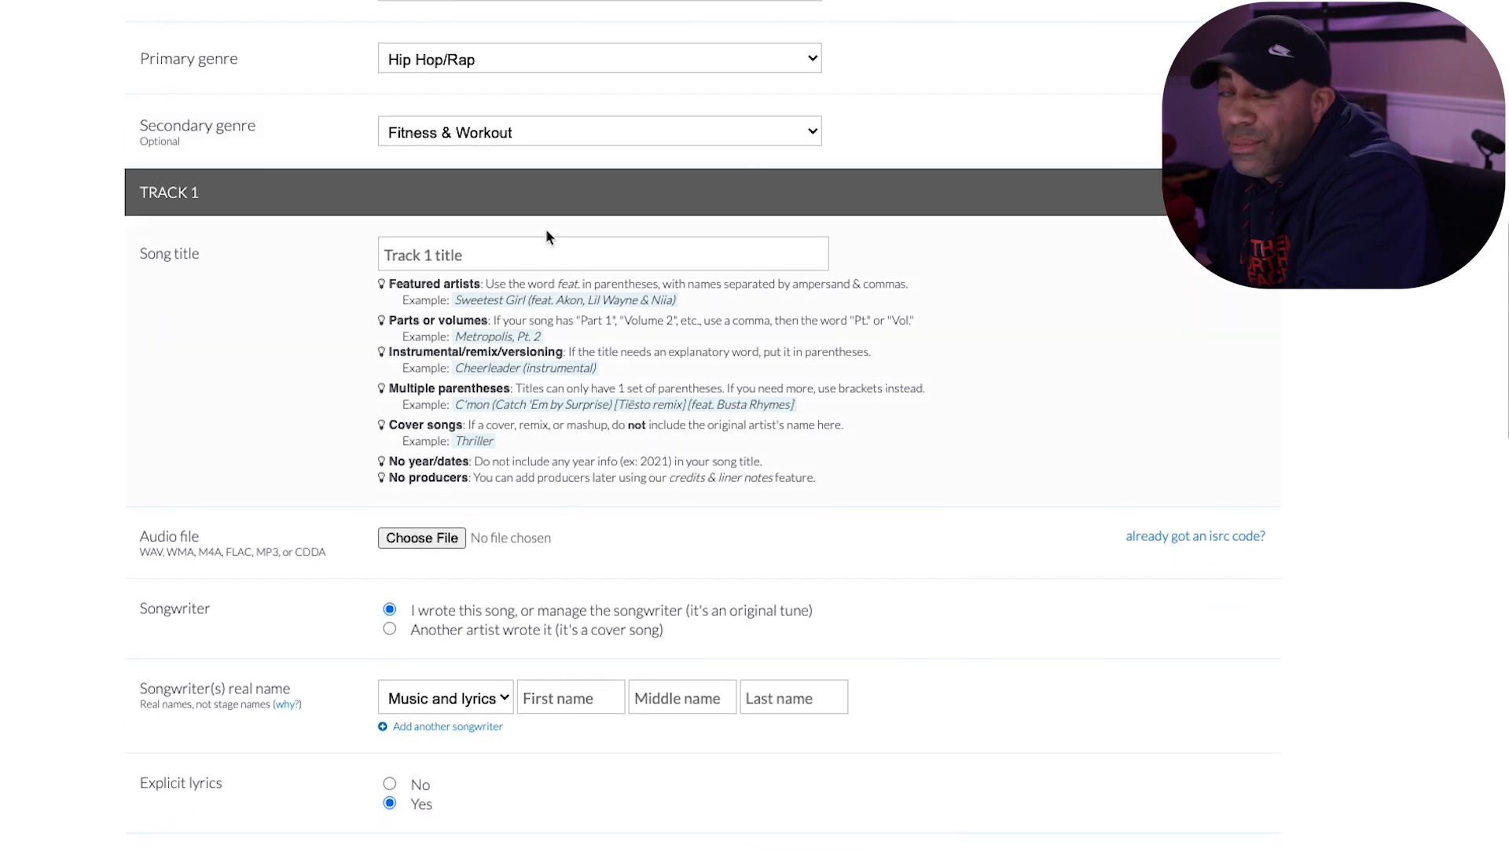
left_click(537, 257)
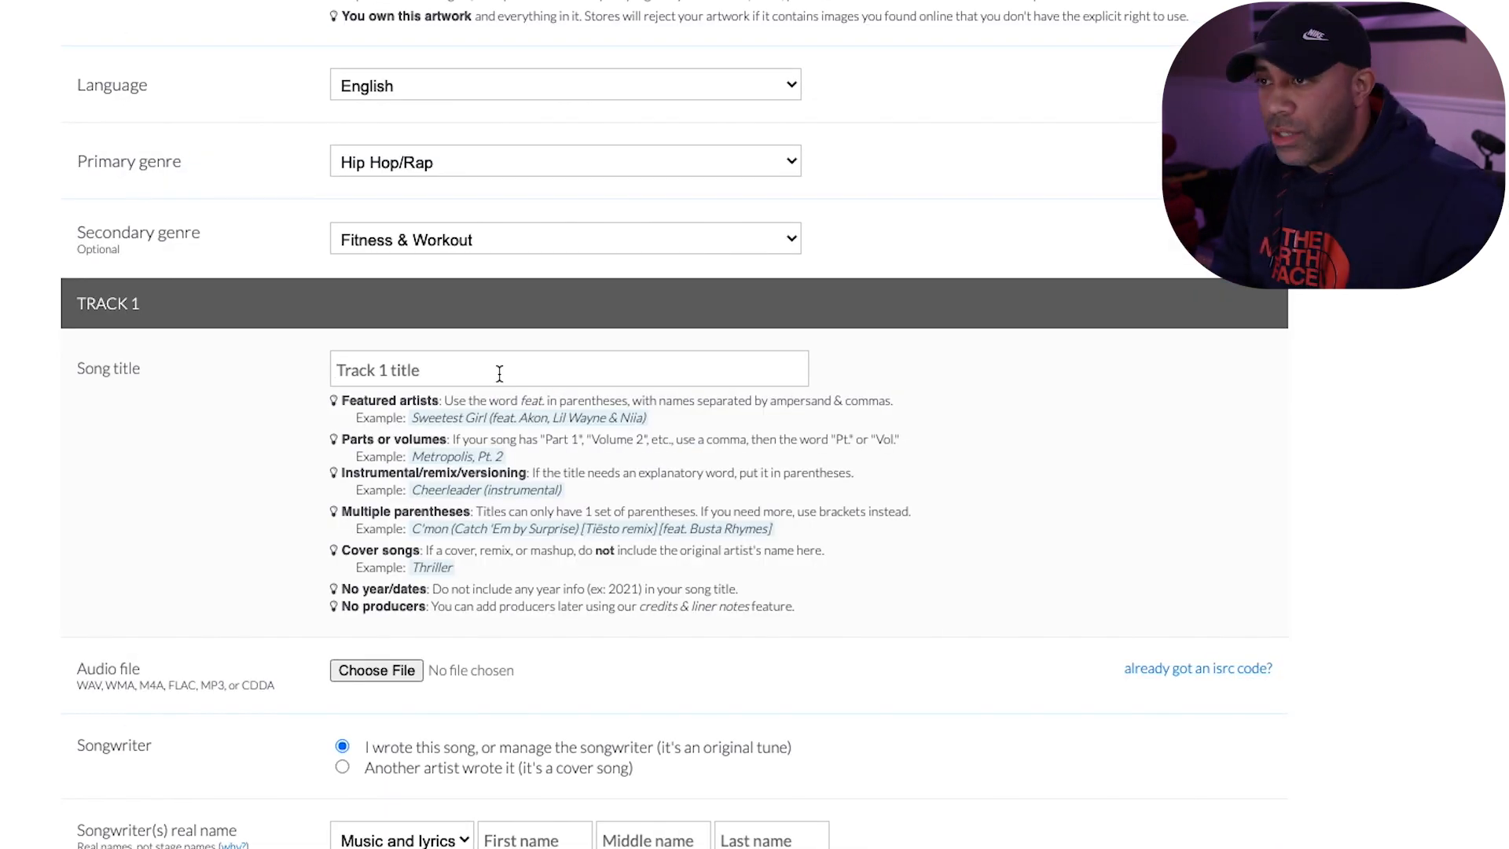
type("De")
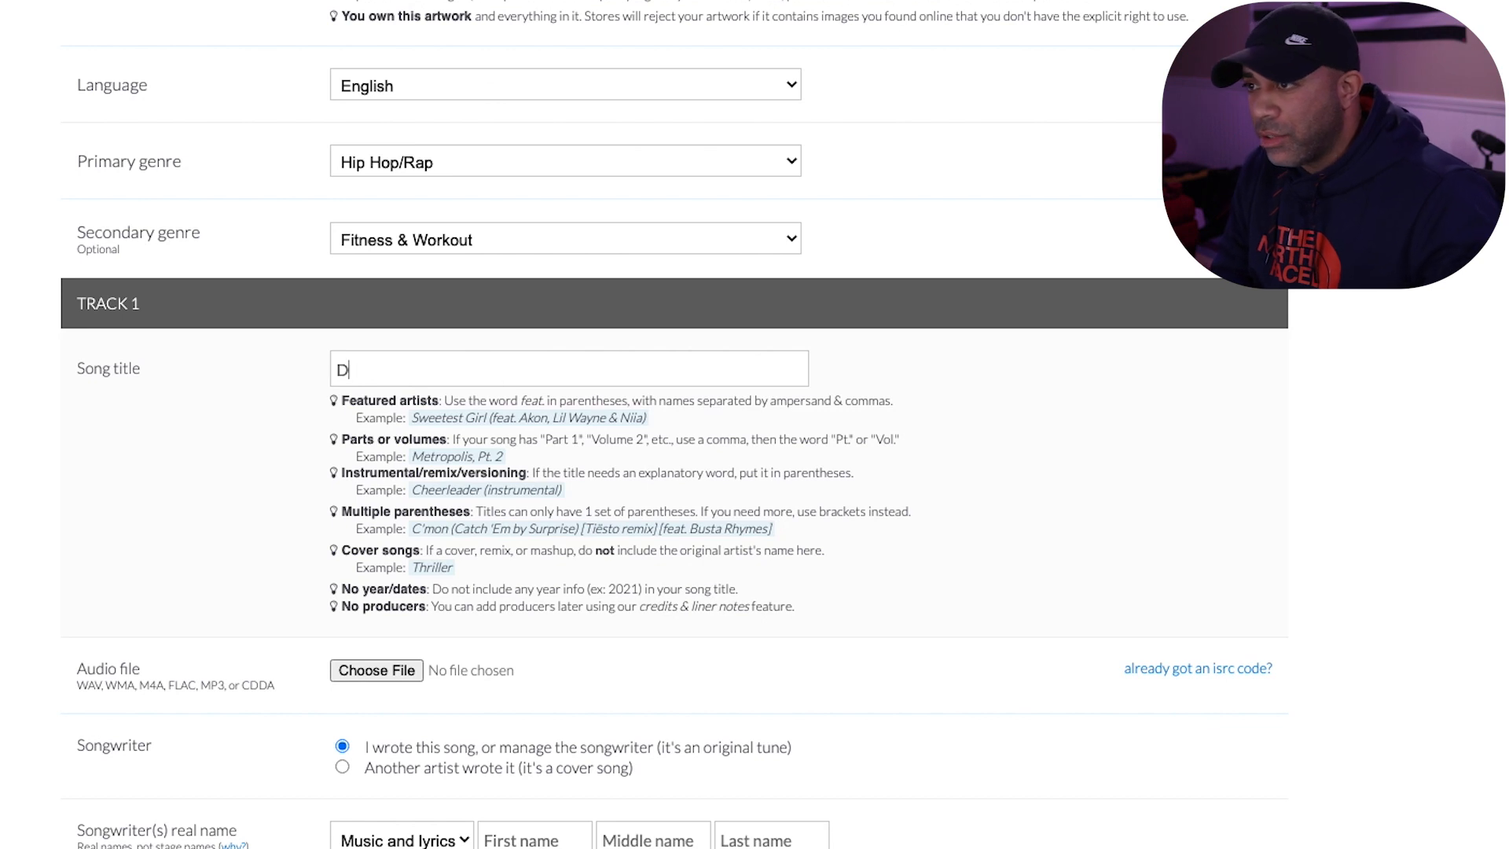
type("ad Boy")
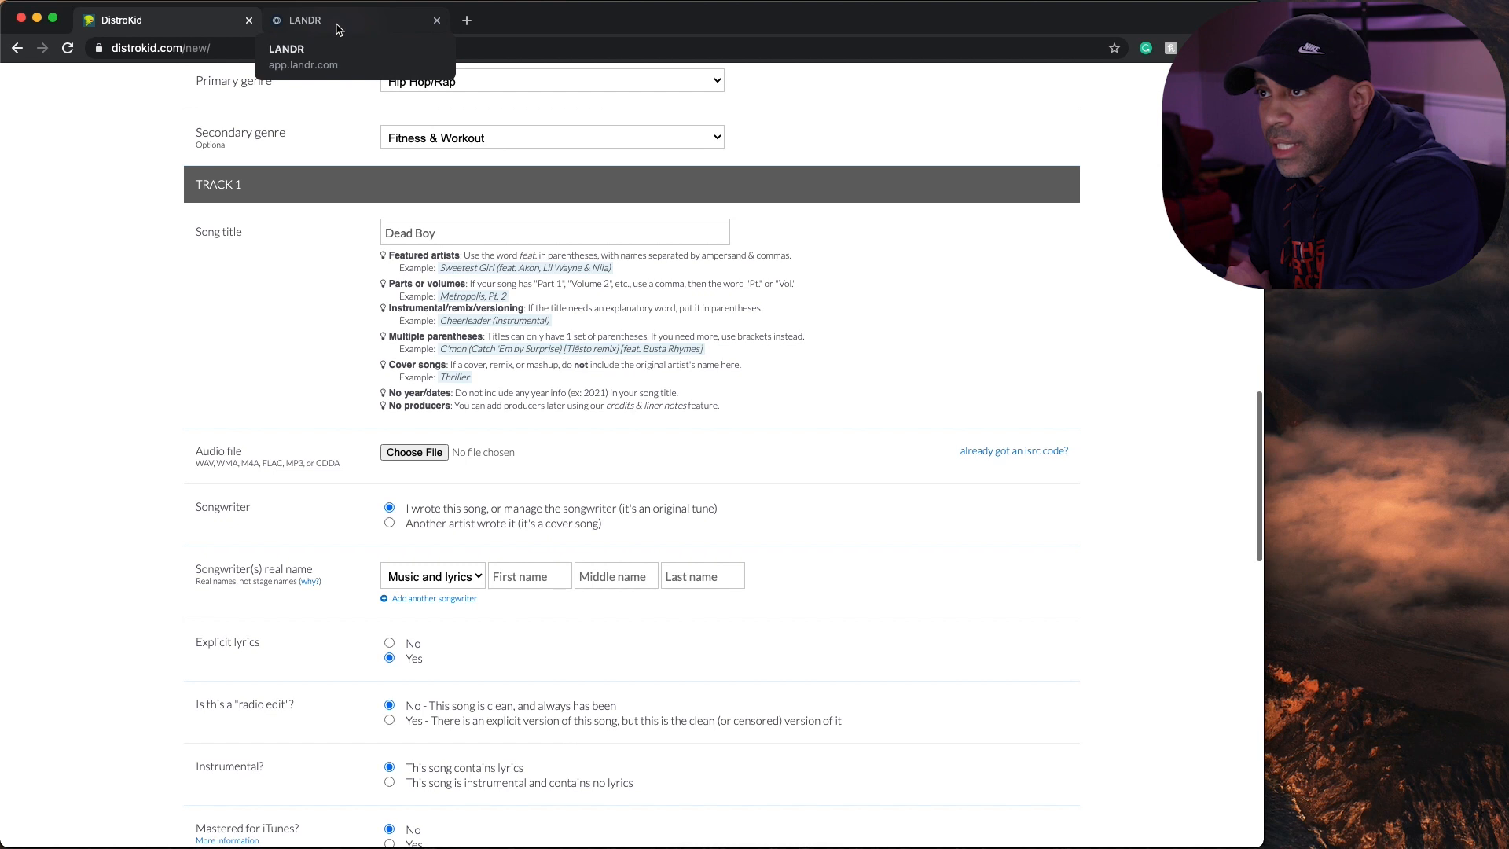
- Visit LANDR for the mastered version, and attach the LANDR-Dead...-Medium.wav file as track 1's audio in DistroKid
left_click(337, 29)
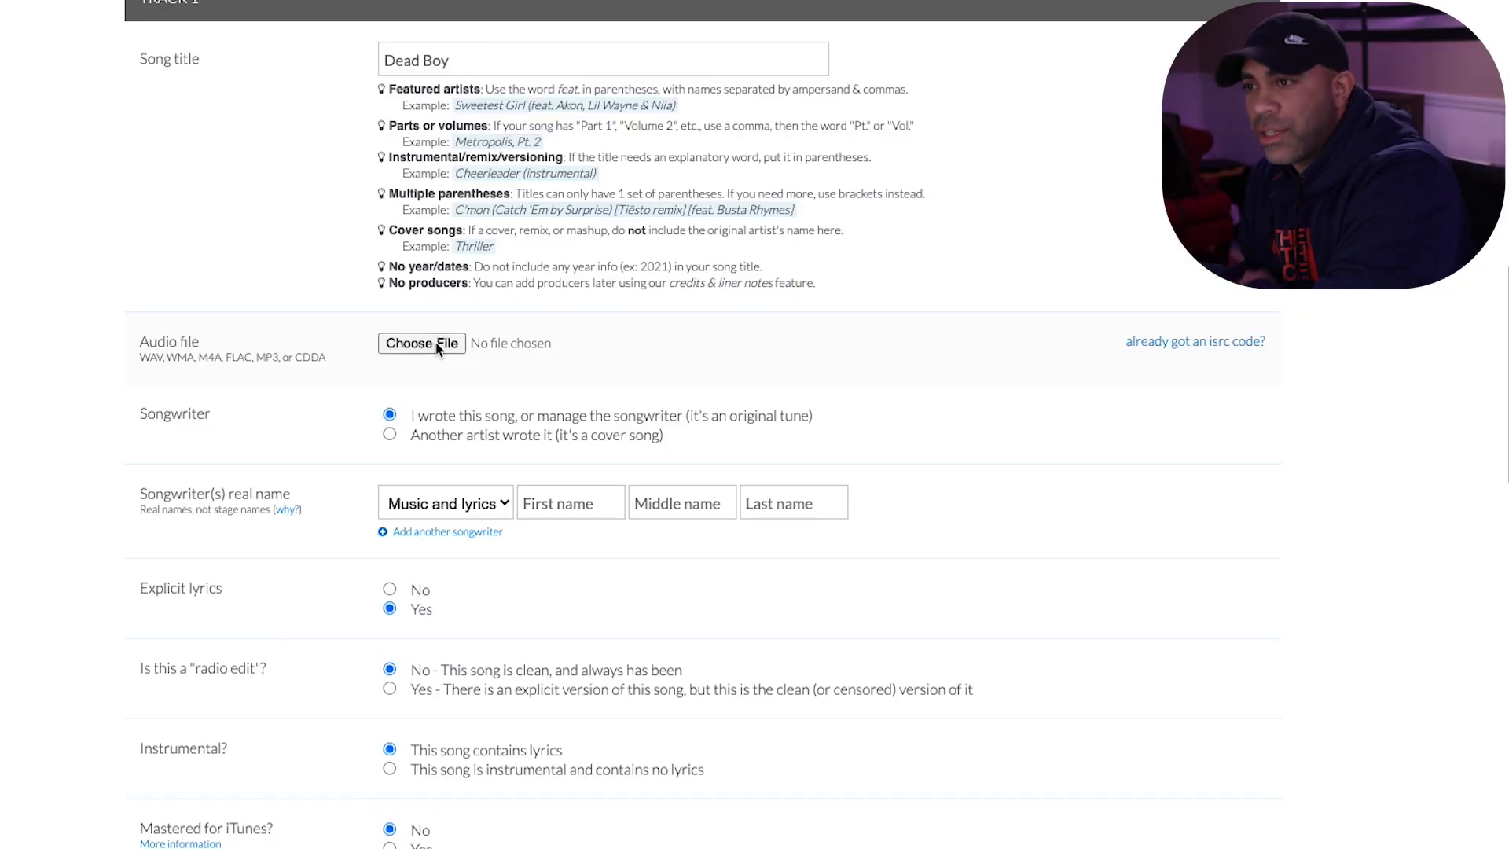
left_click(438, 348)
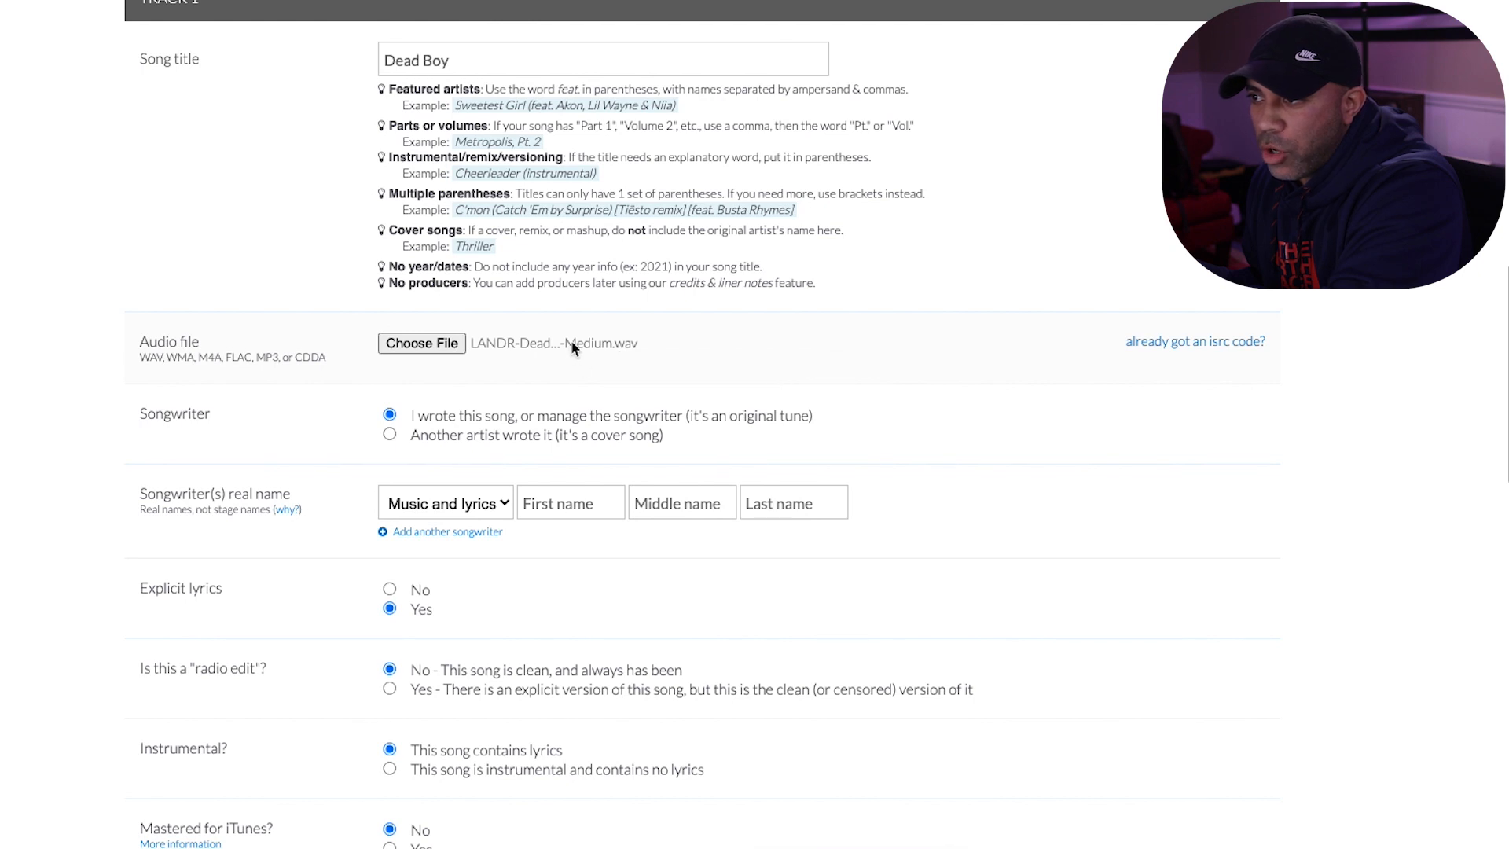
left_click(424, 344)
left_click(939, 439)
- Fill in the songwriter's real first and last name for music and lyrics using the saved autofill entry
scroll(943, 437, "down", 2)
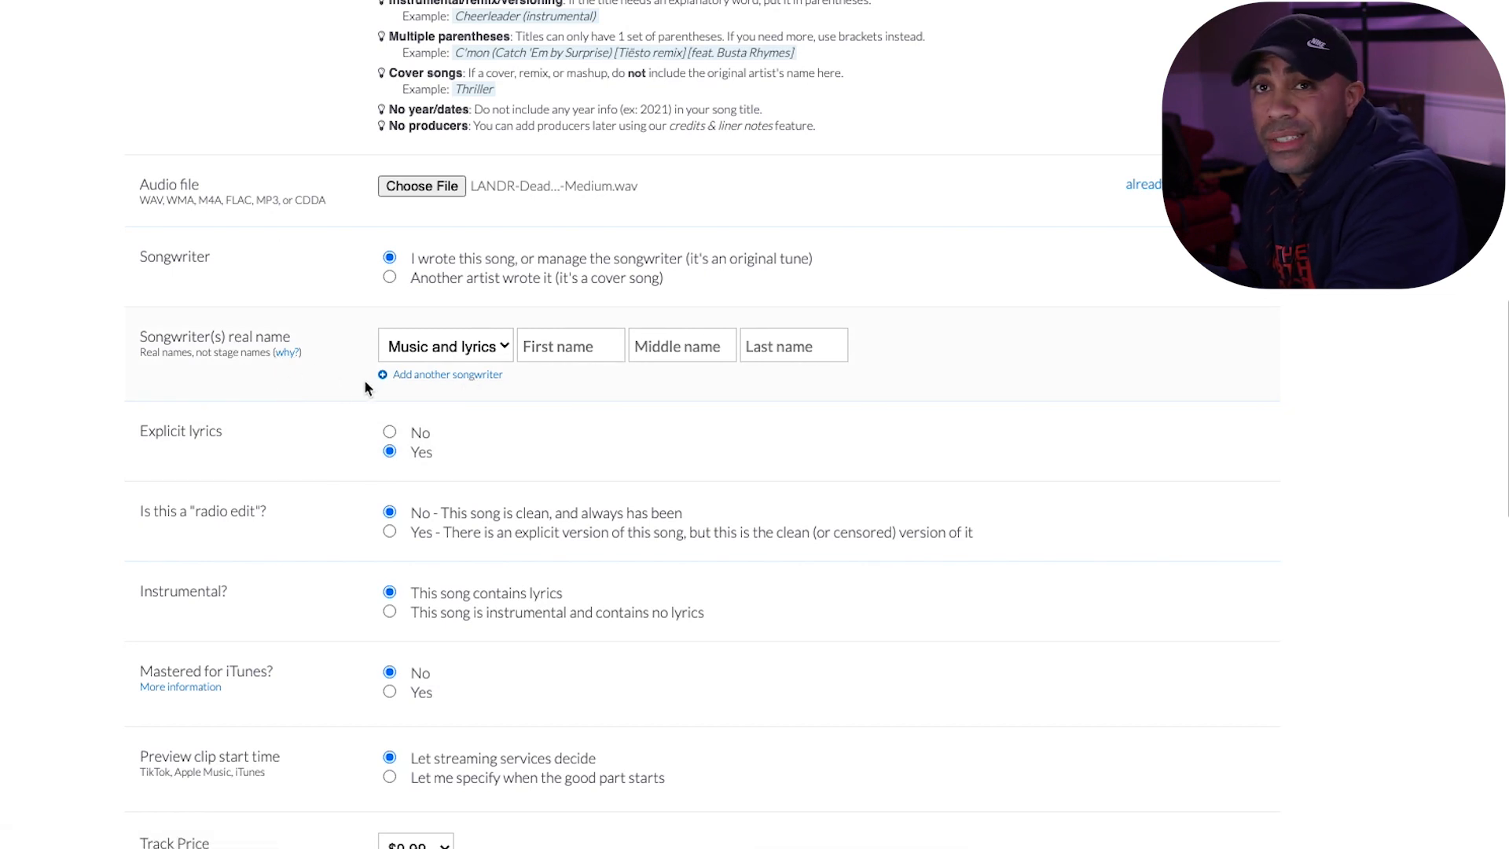
left_click(586, 348)
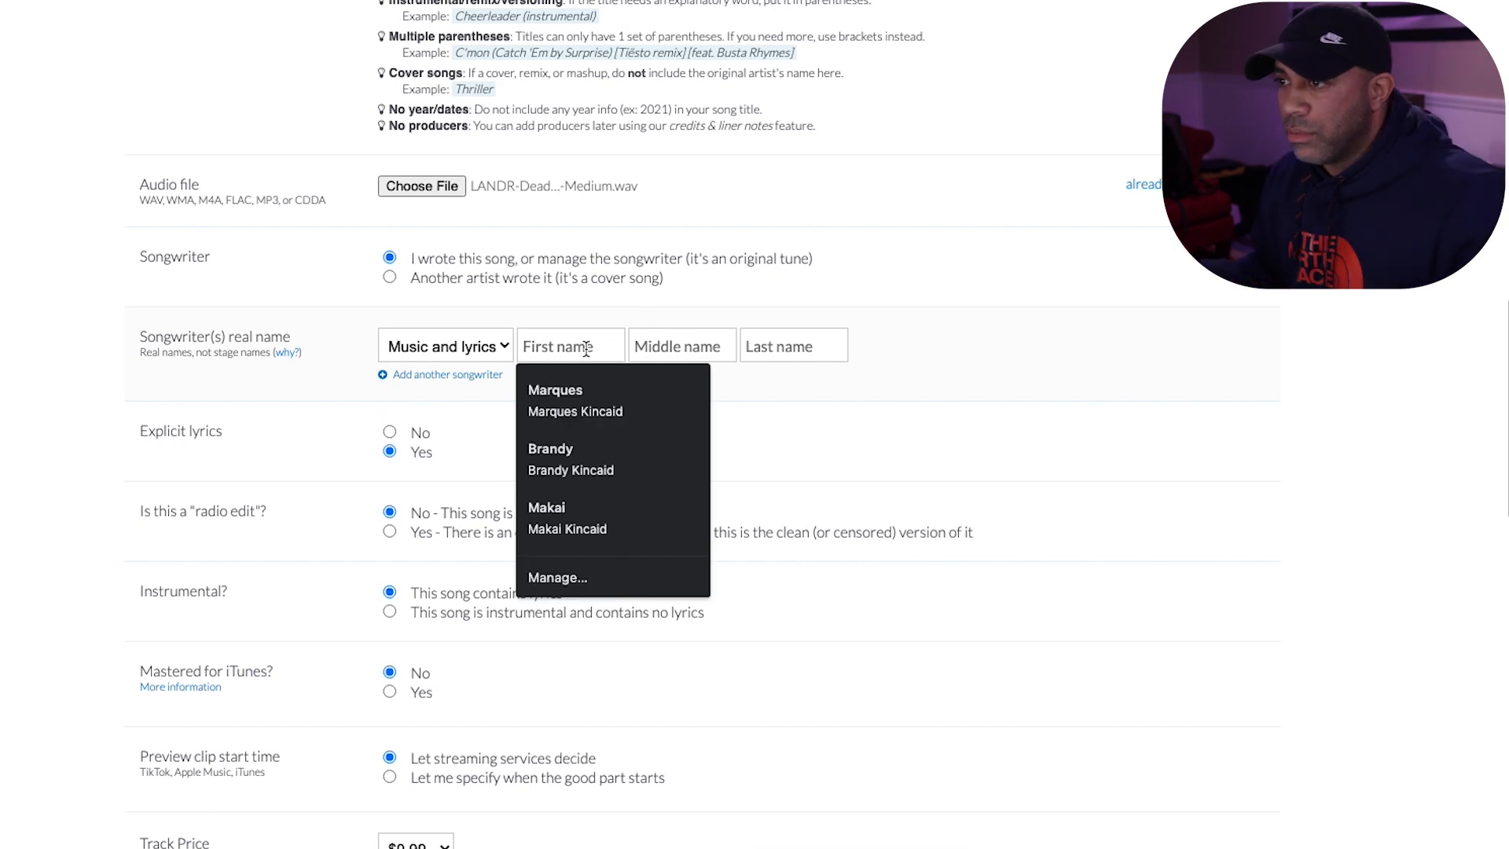
left_click(608, 399)
left_click(584, 348)
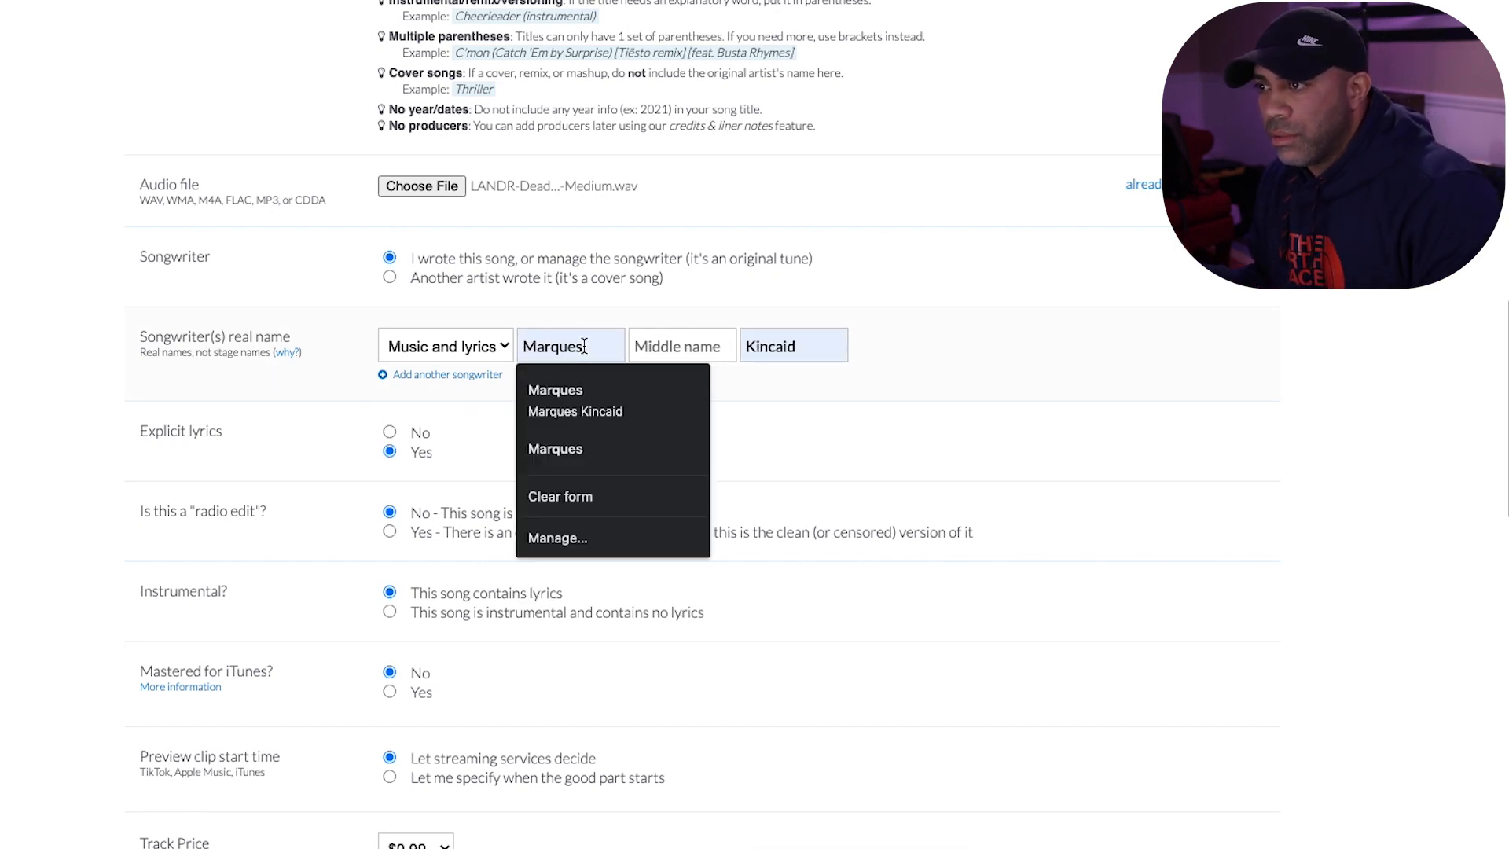
left_click(1147, 348)
- Mark track 1 as having no explicit lyrics and being instrumental, and set Mastered for iTunes to Yes
scroll(555, 397, "down", 3)
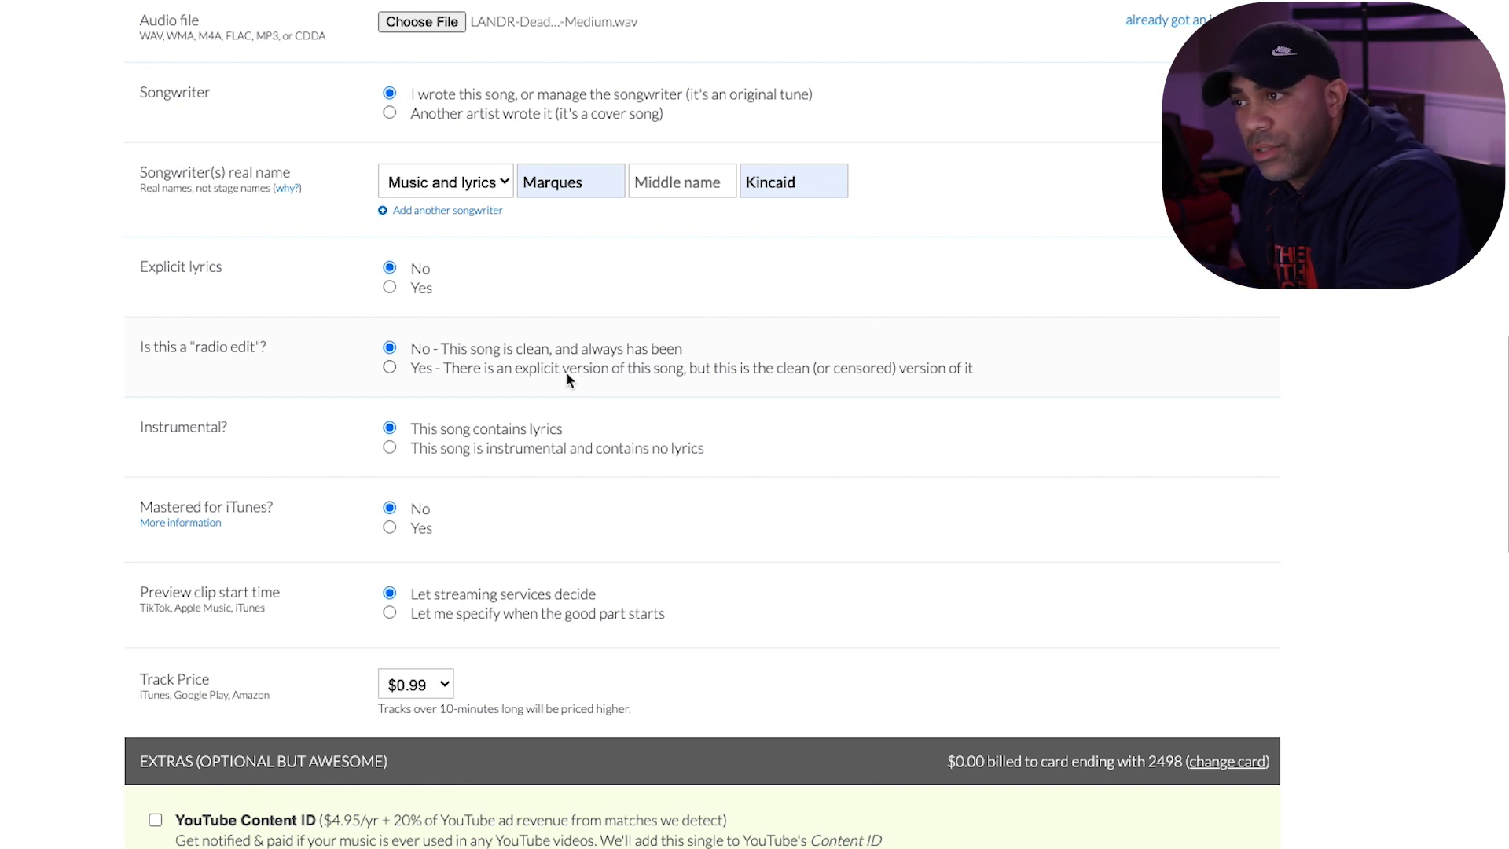
scroll(568, 373, "down", 2)
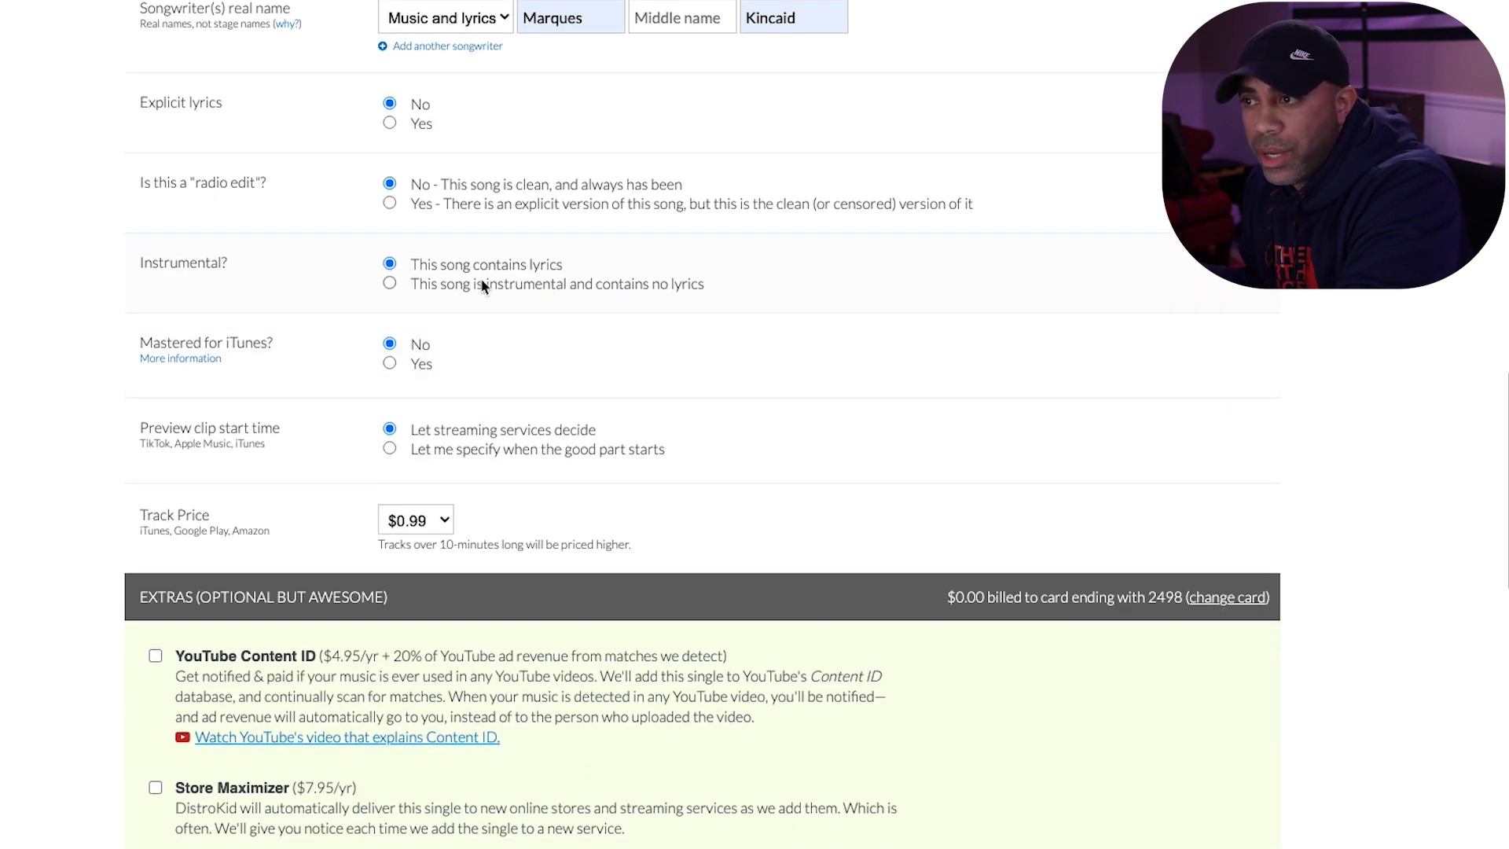
left_click(451, 283)
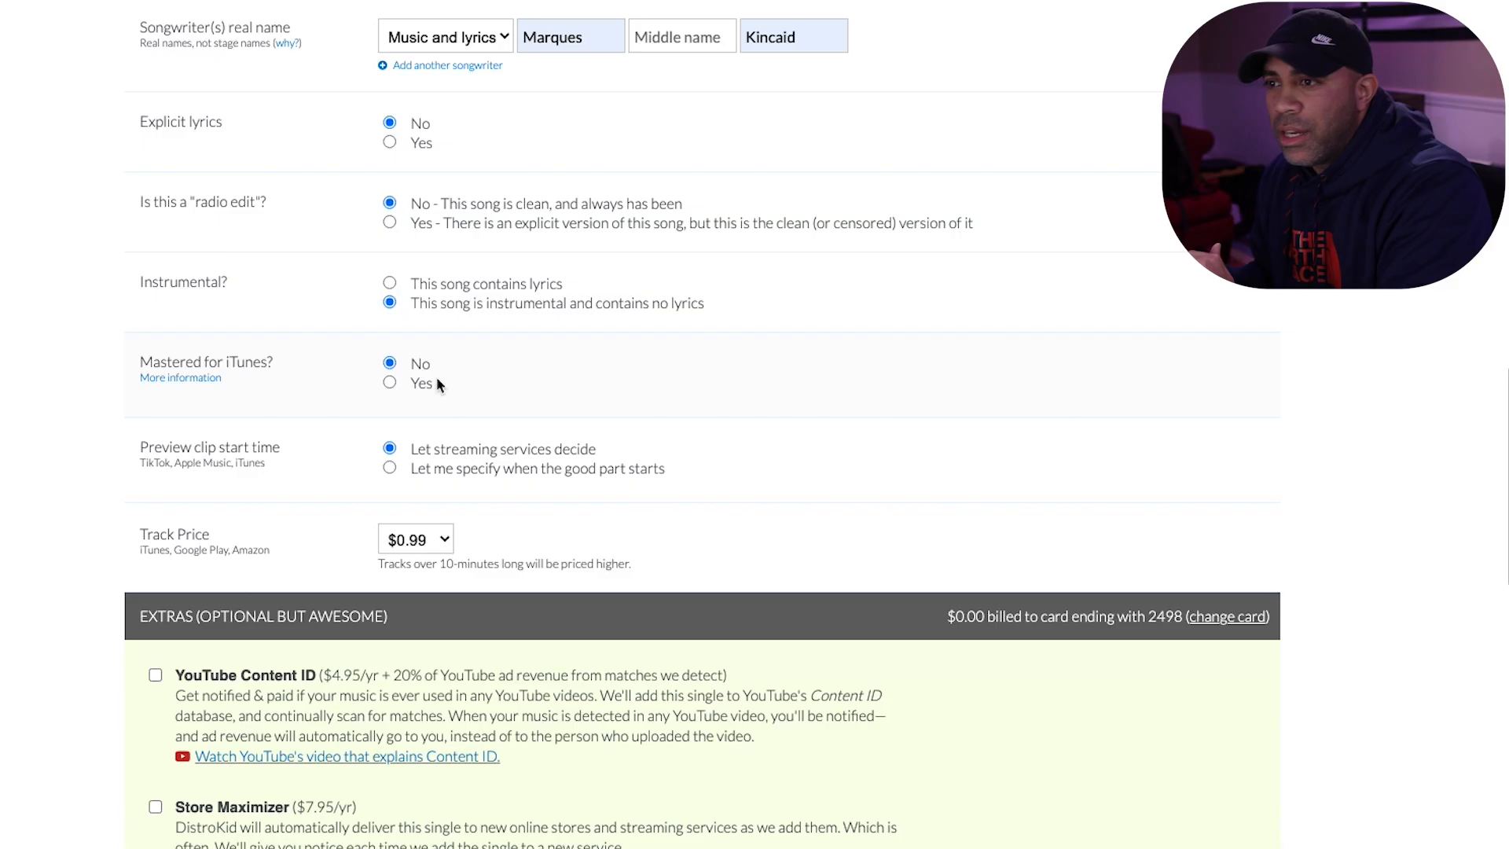
left_click(396, 383)
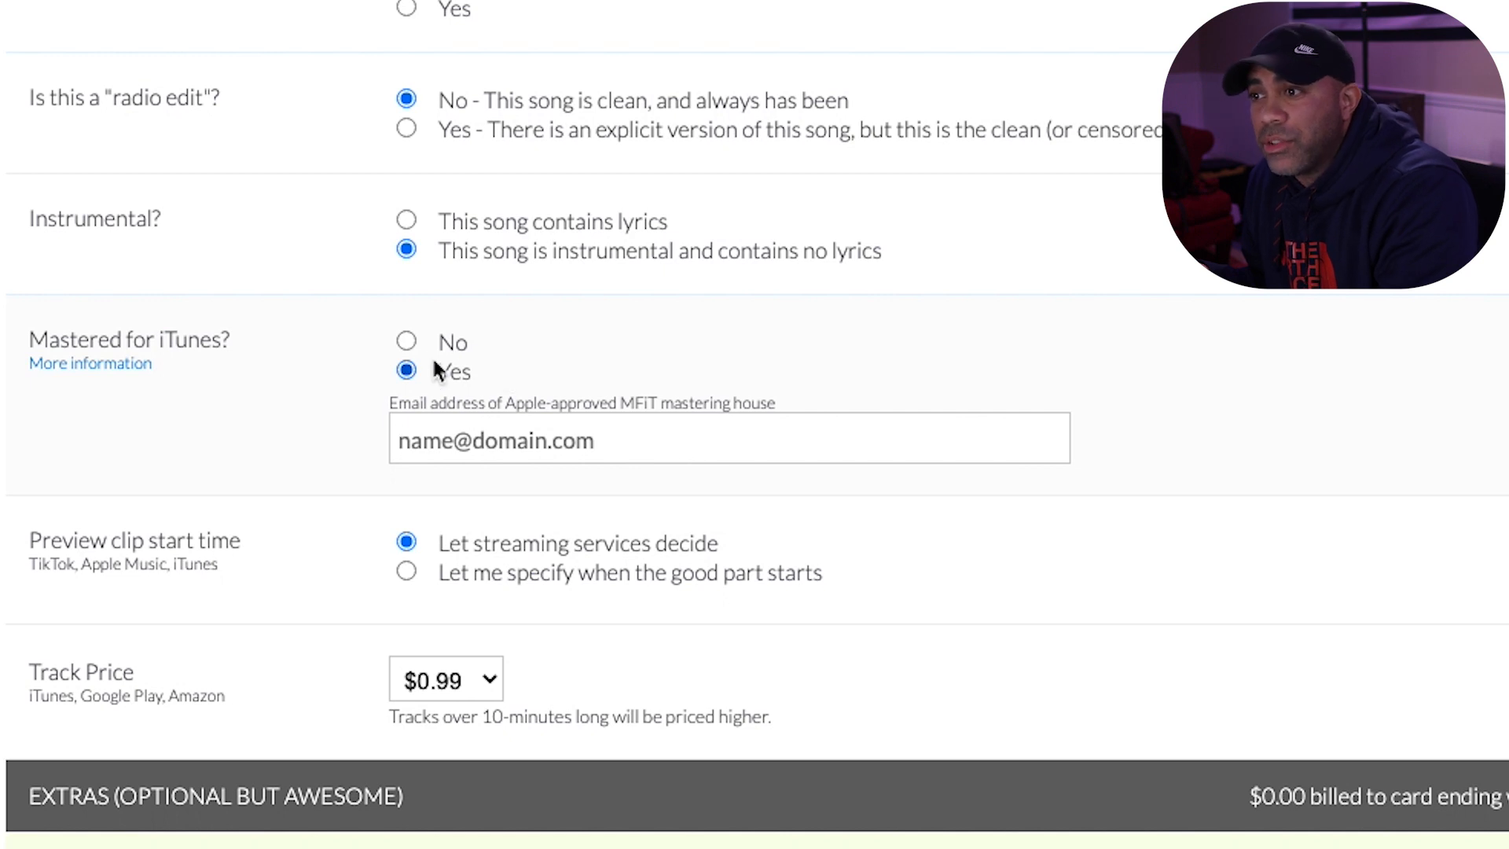
- Set Mastered for iTunes to No for track 1 and check the preview clip start time options
left_click(408, 340)
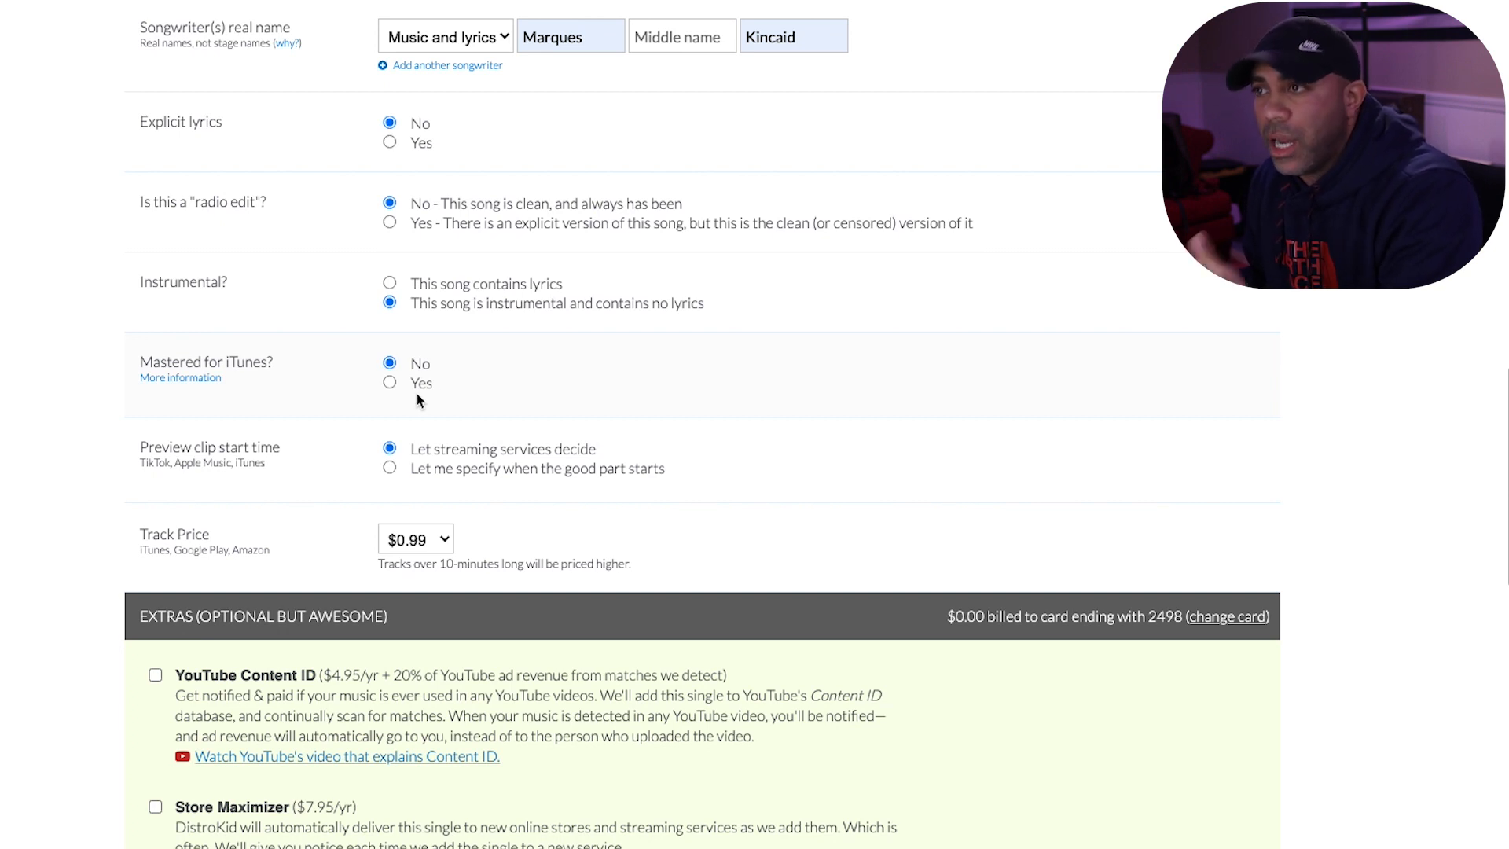
scroll(20, 307, "down", 2)
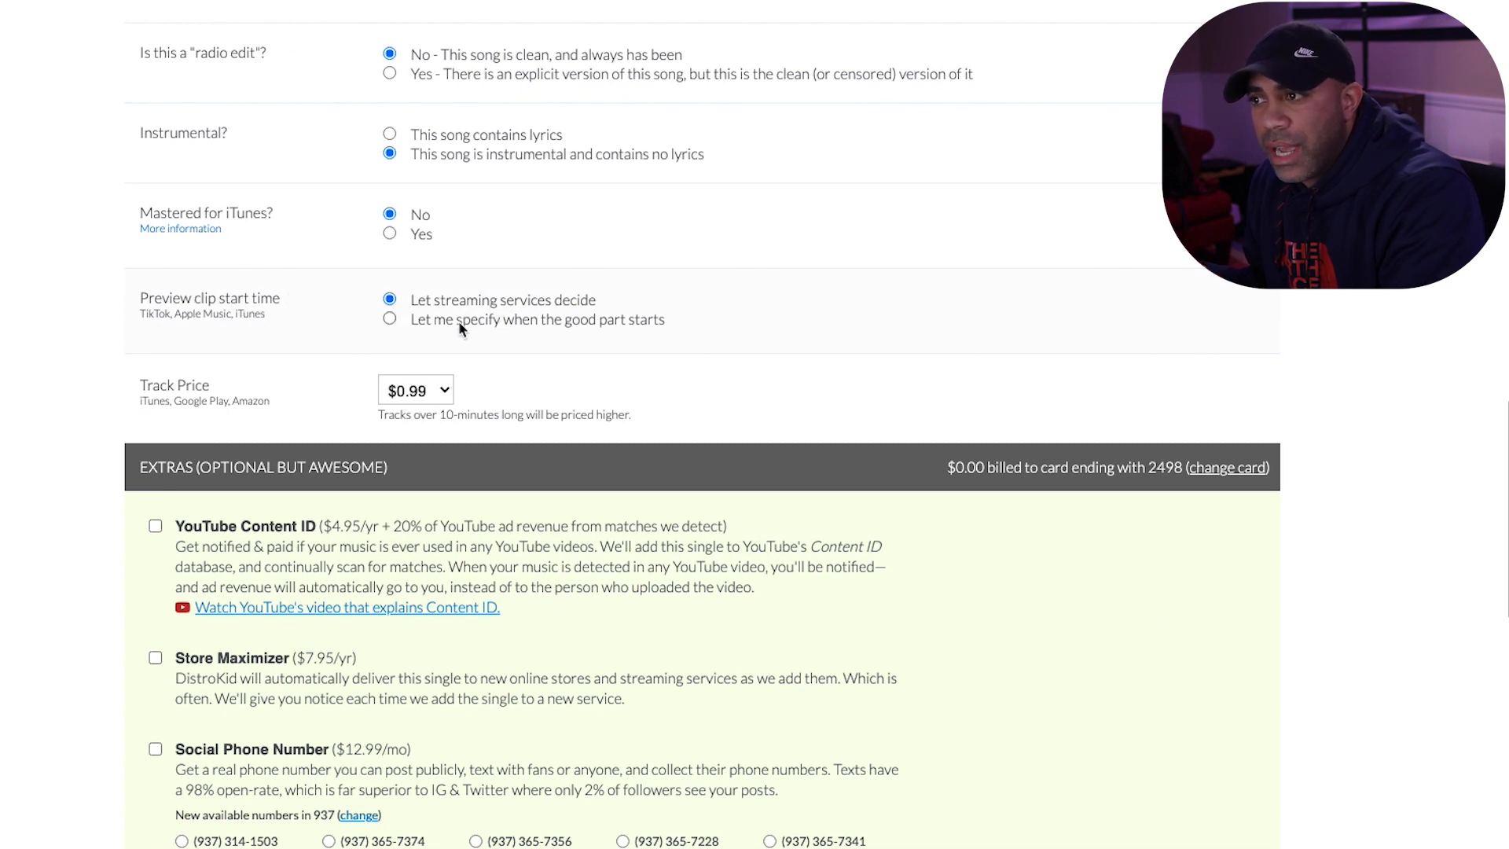
scroll(472, 322, "down", 1)
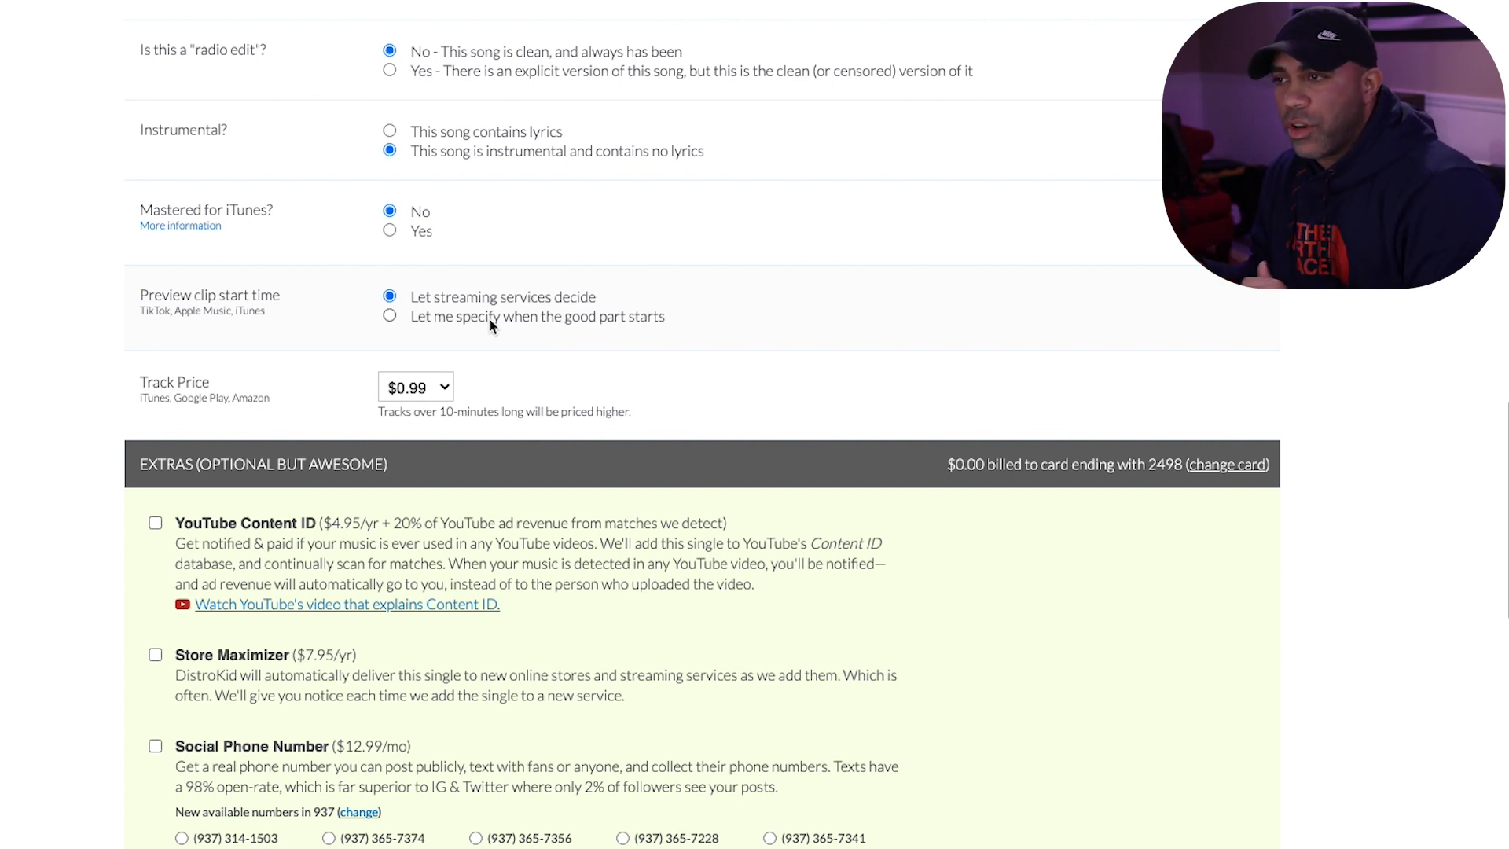
left_click(488, 318)
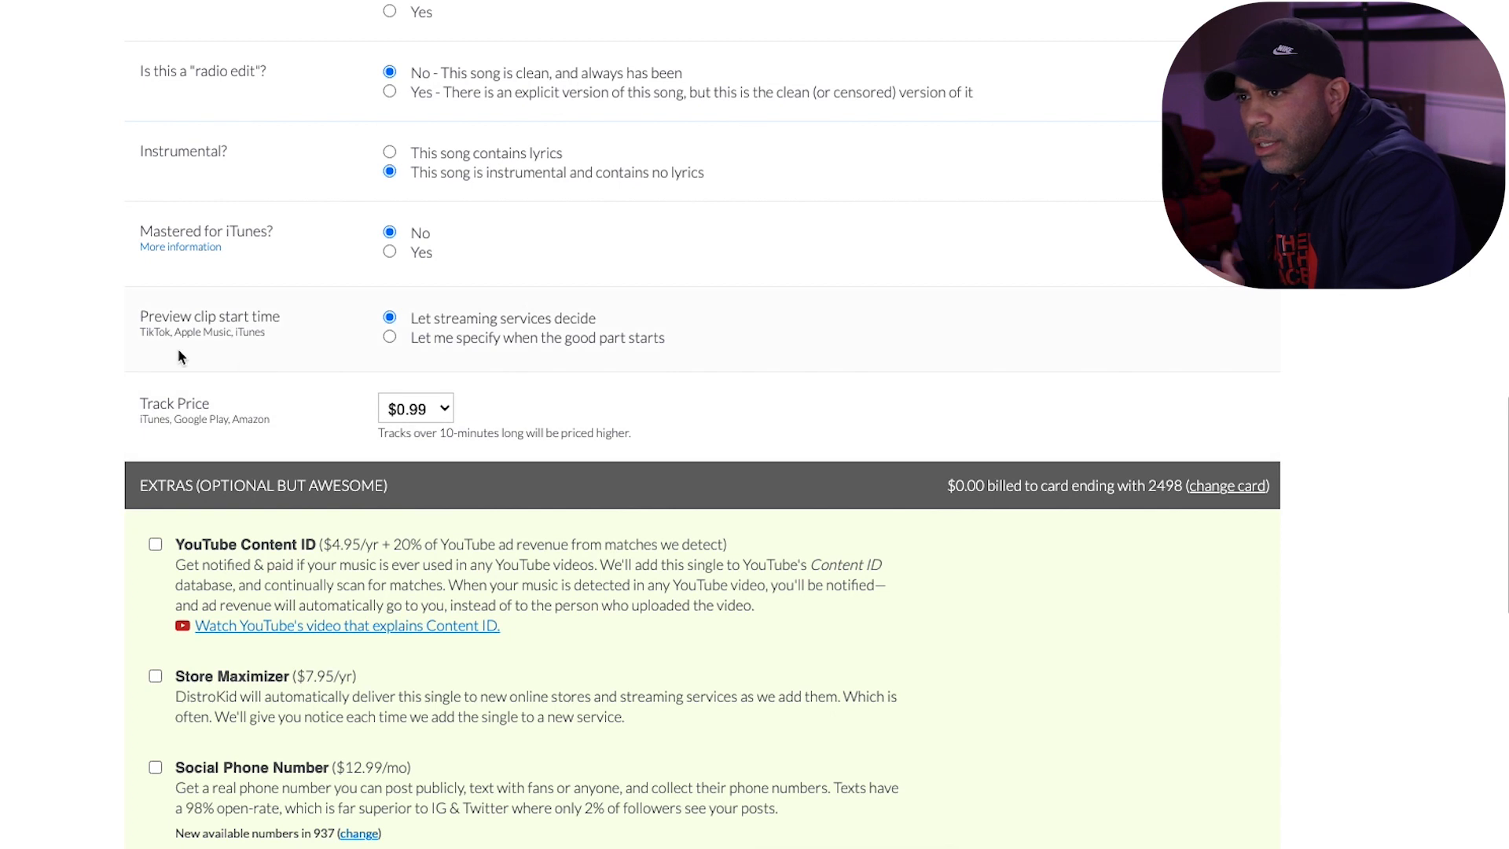
- Check the available track prices, closing the list without a change, and look over the optional paid extras for the single
scroll(467, 322, "down", 2)
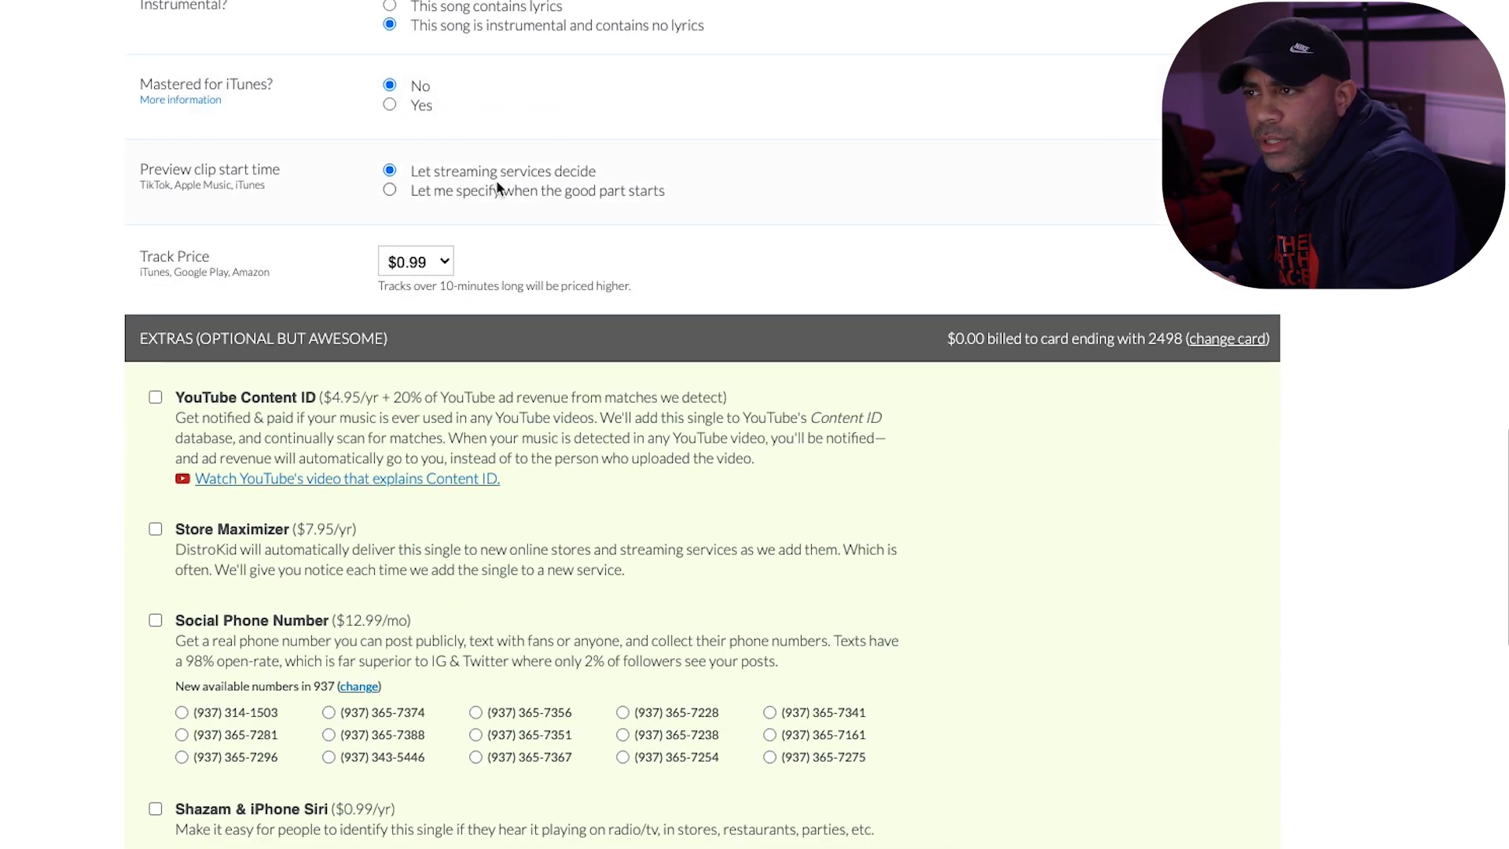
scroll(643, 293, "down", 3)
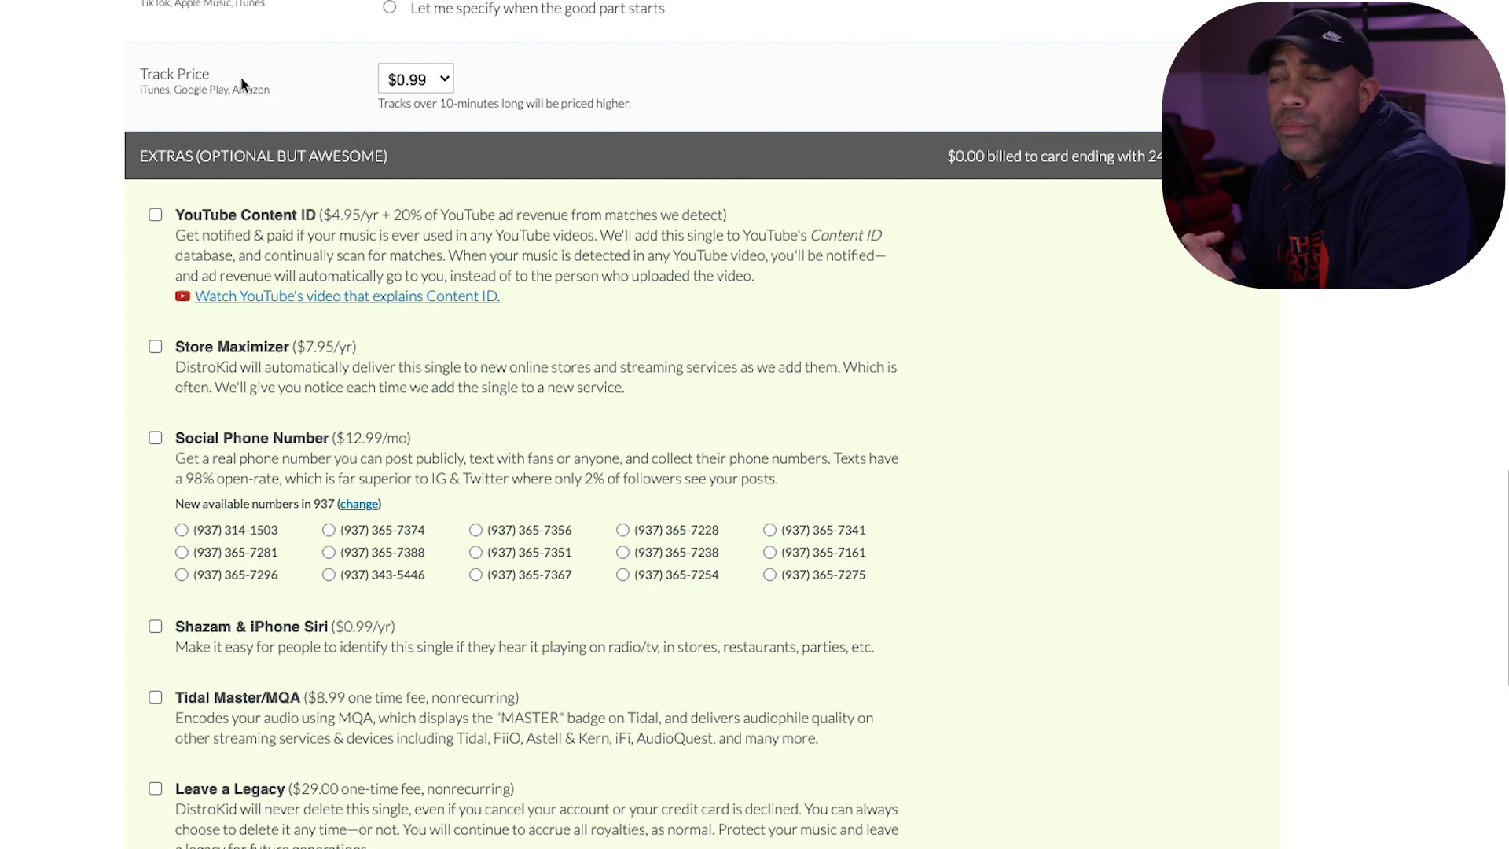
left_click(452, 82)
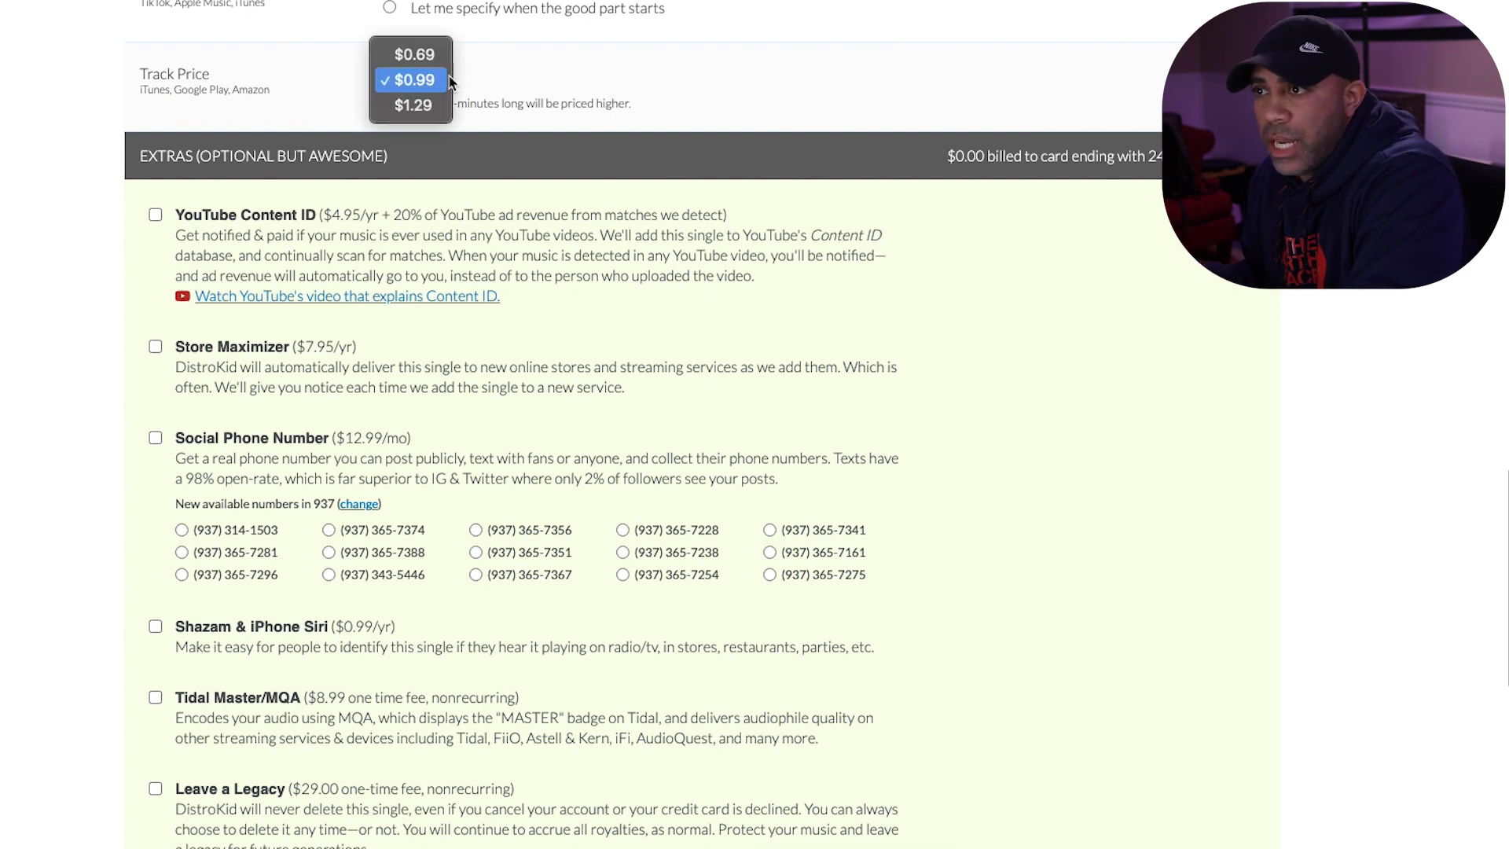
left_click(597, 72)
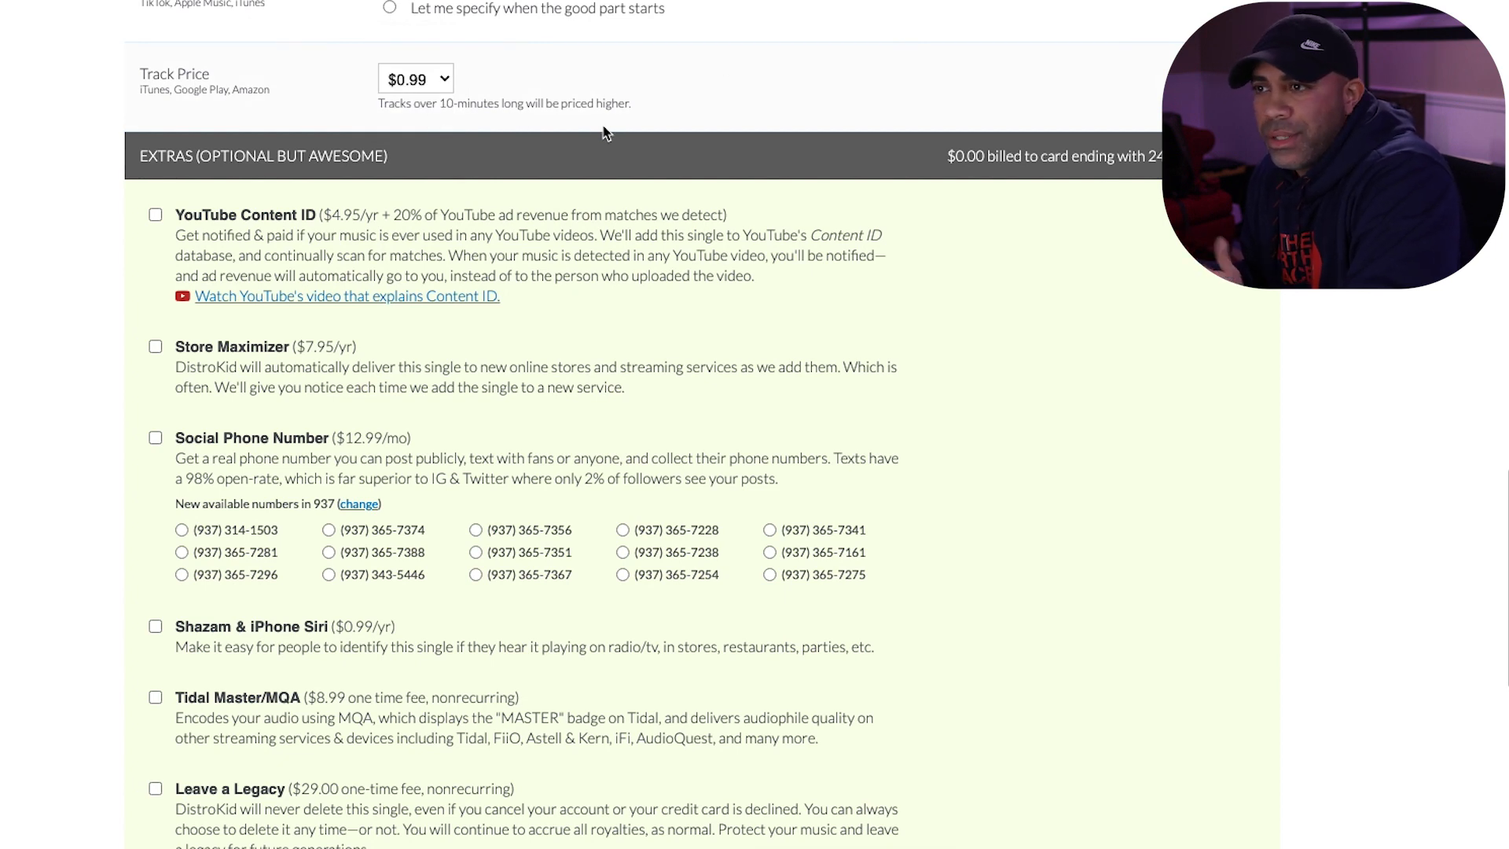
scroll(801, 248, "down", 3)
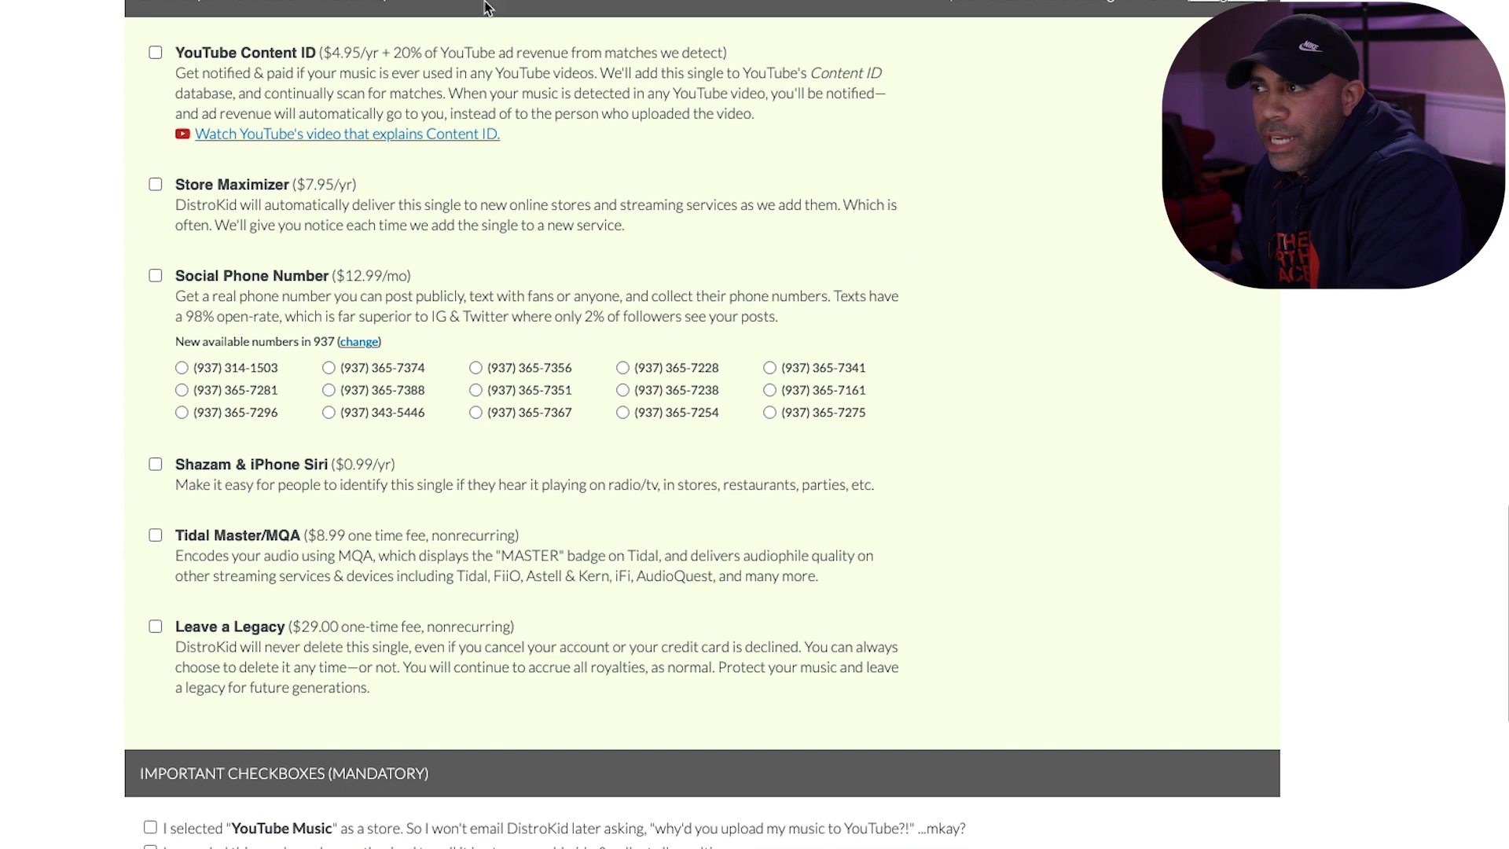
scroll(378, 118, "up", 3)
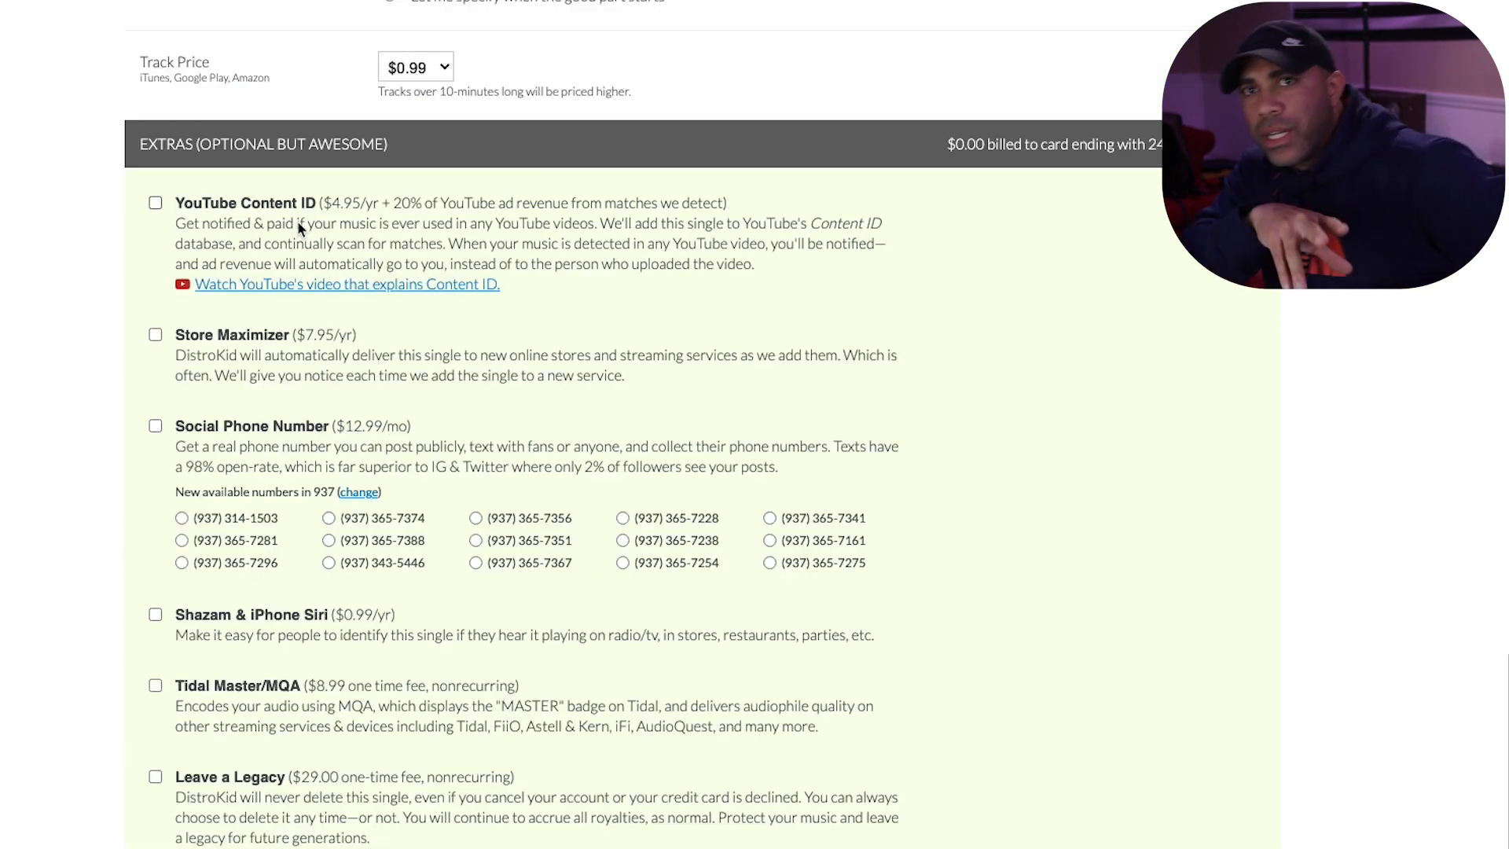
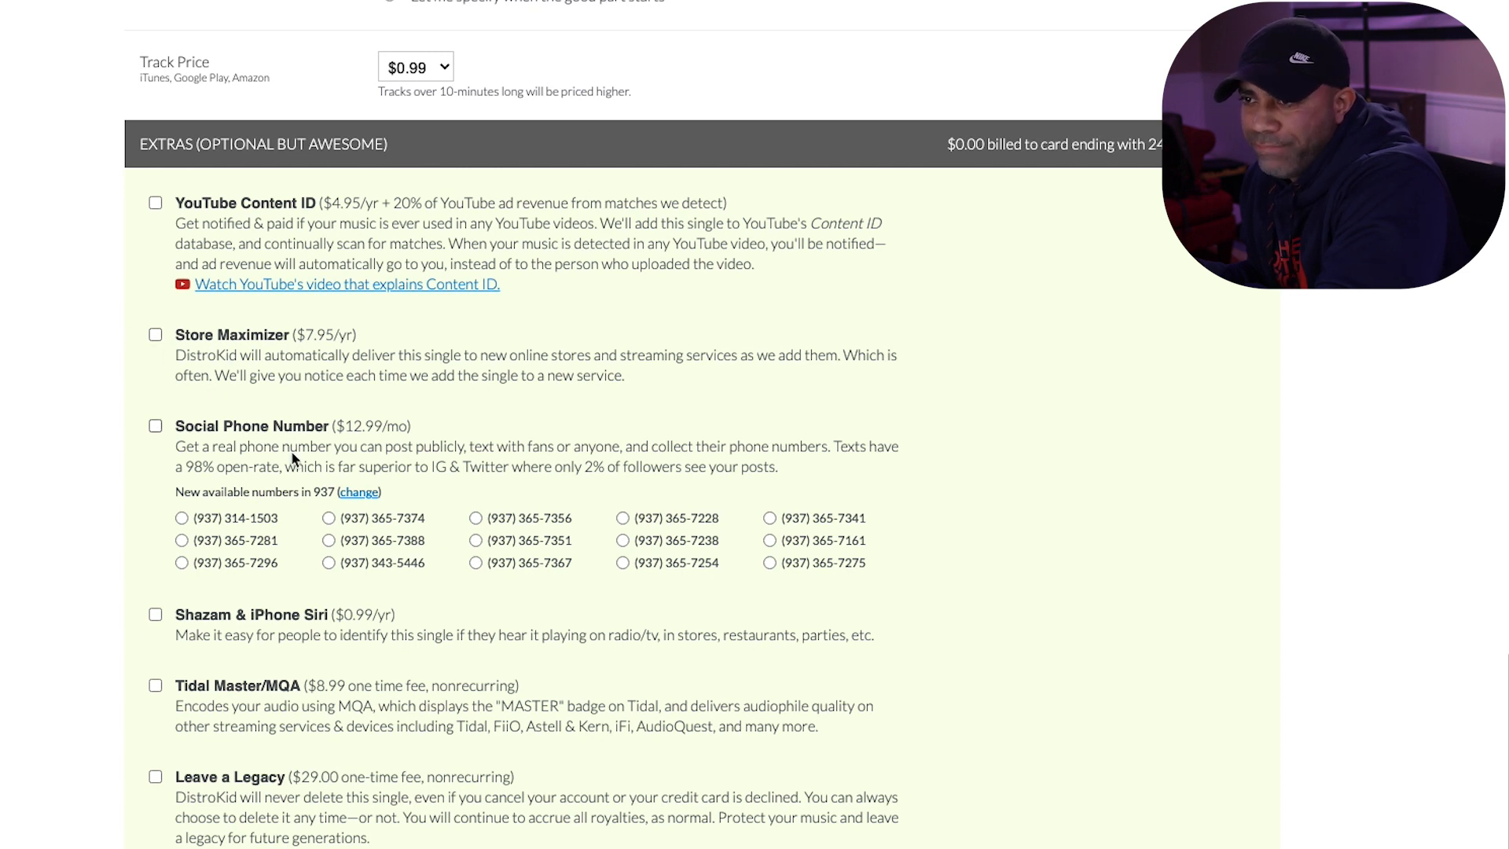
- Add the Shazam & iPhone Siri extra to the single and look over the remaining optional extras
scroll(291, 445, "down", 2)
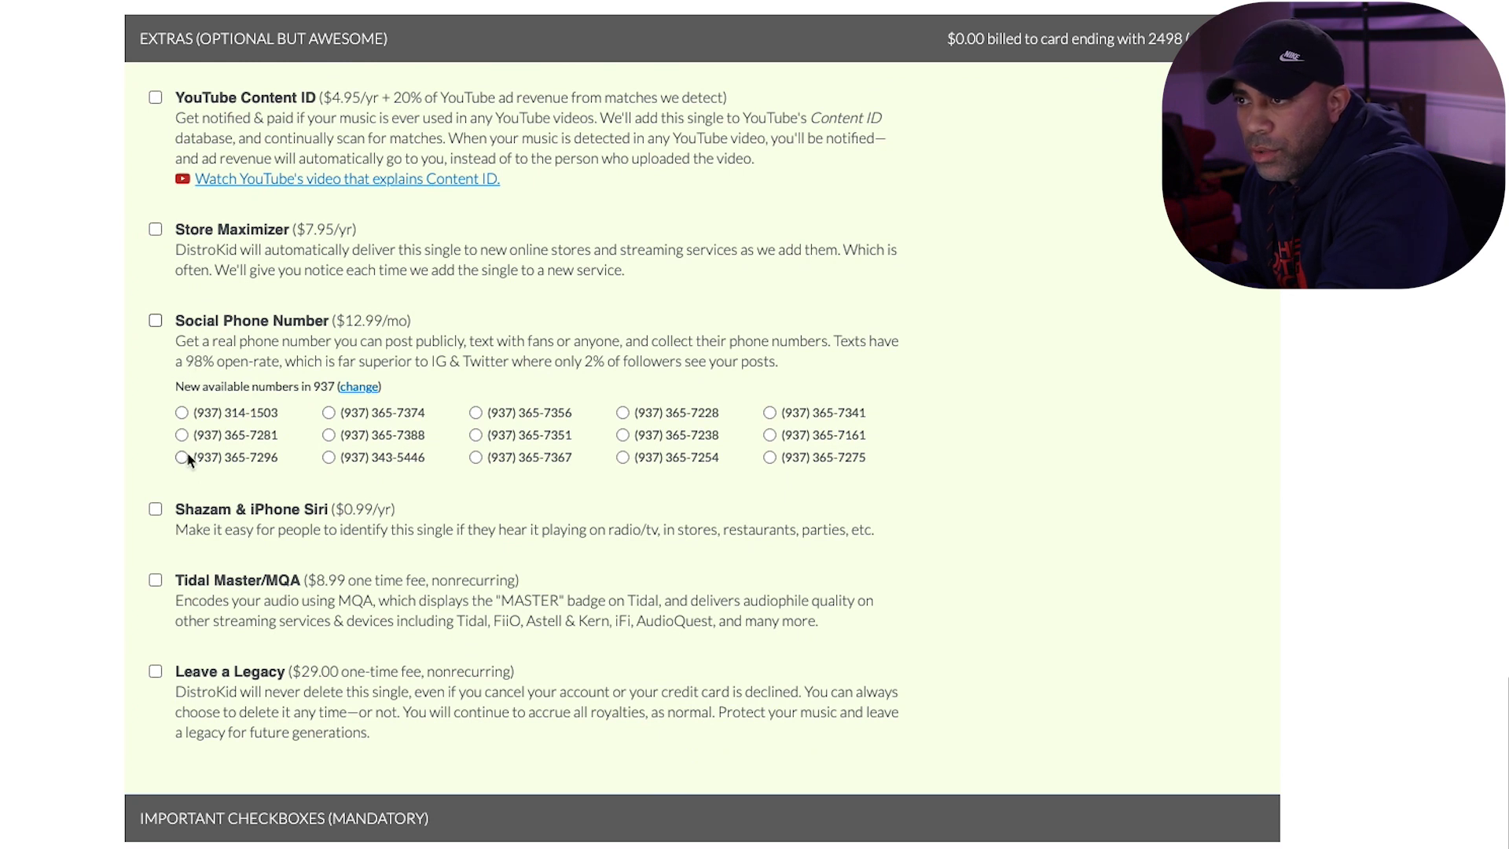
left_click(156, 510)
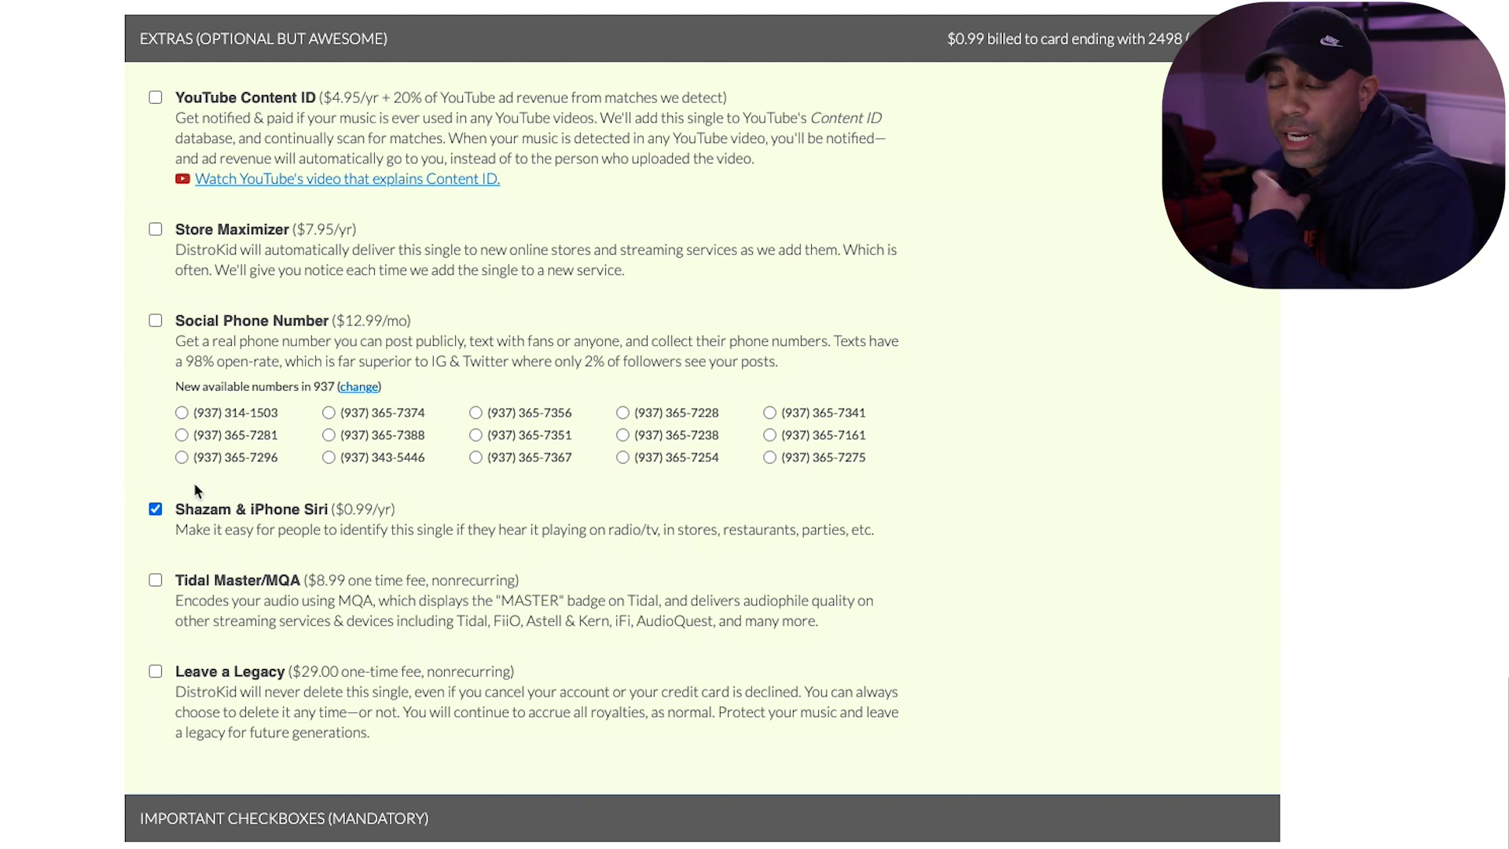
scroll(194, 483, "down", 2)
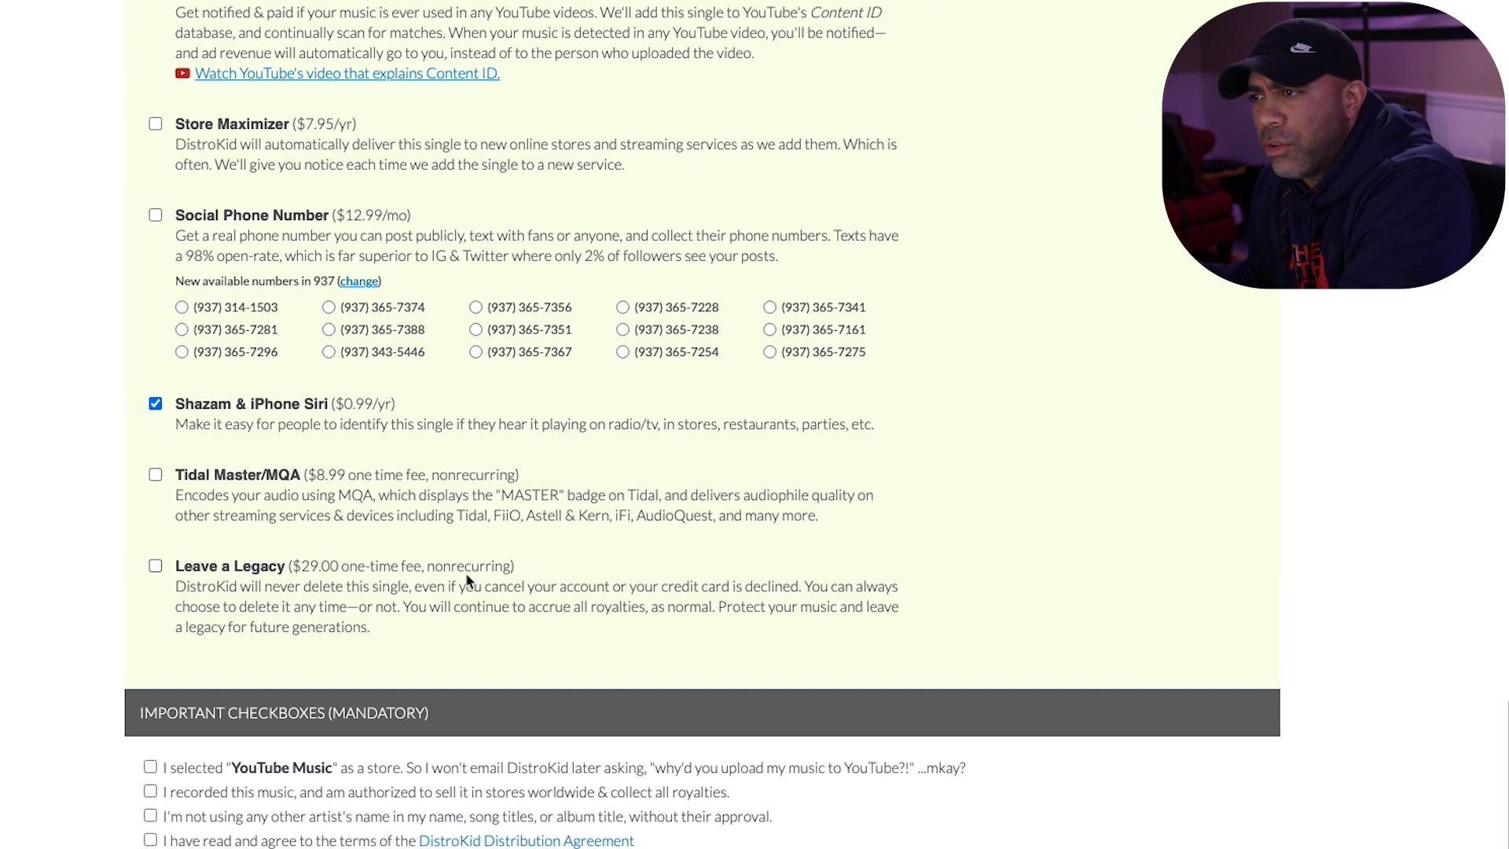
scroll(536, 507, "down", 1)
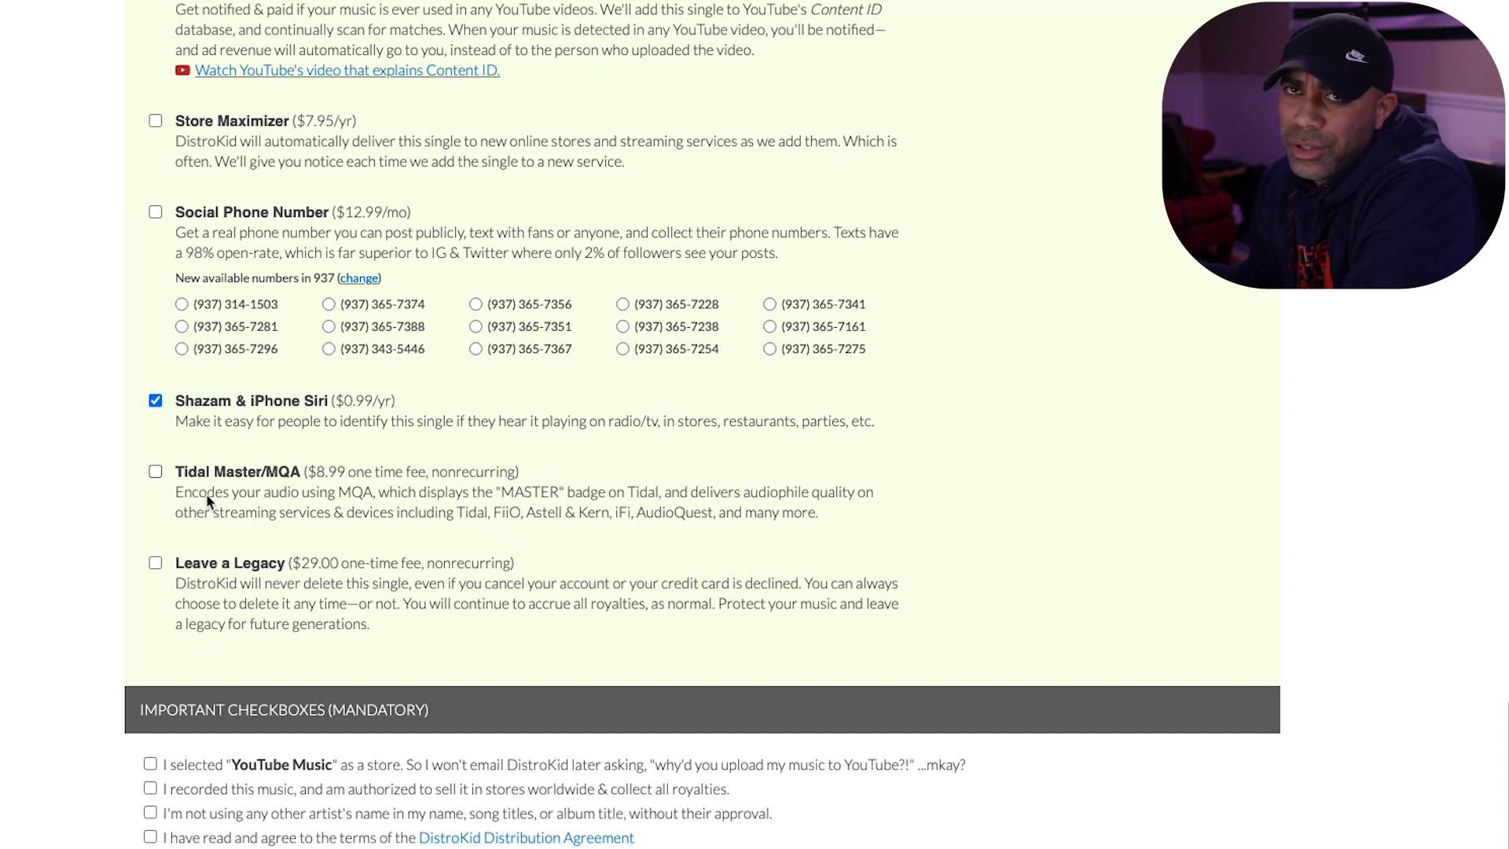
scroll(307, 520, "down", 2)
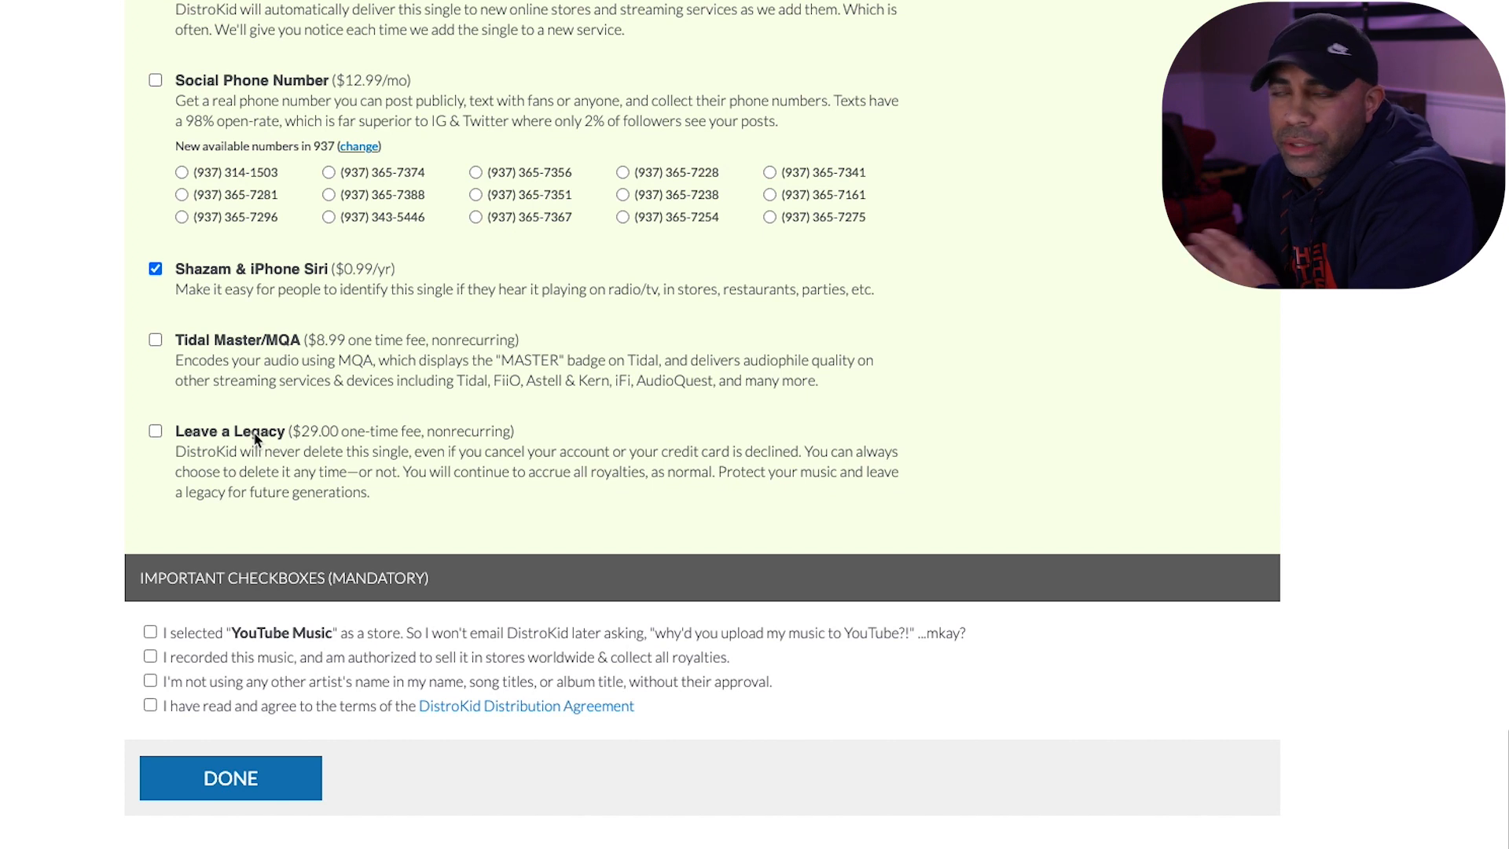
- Accept all four mandatory statements, including the YouTube Music and Distribution Agreement ones, and submit the single
scroll(270, 433, "down", 1)
scroll(269, 433, "down", 2)
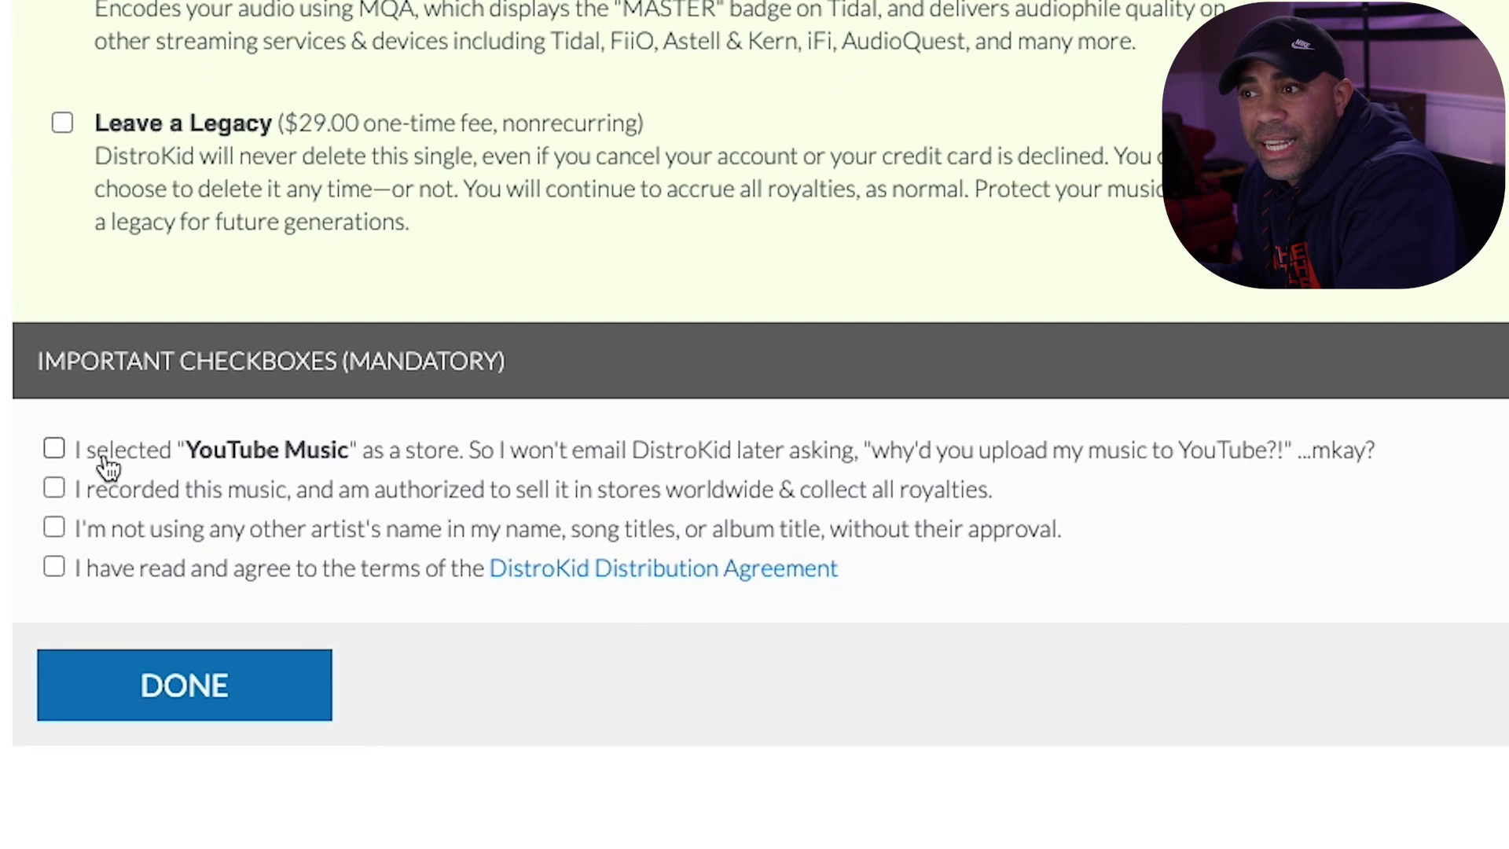
left_click(54, 447)
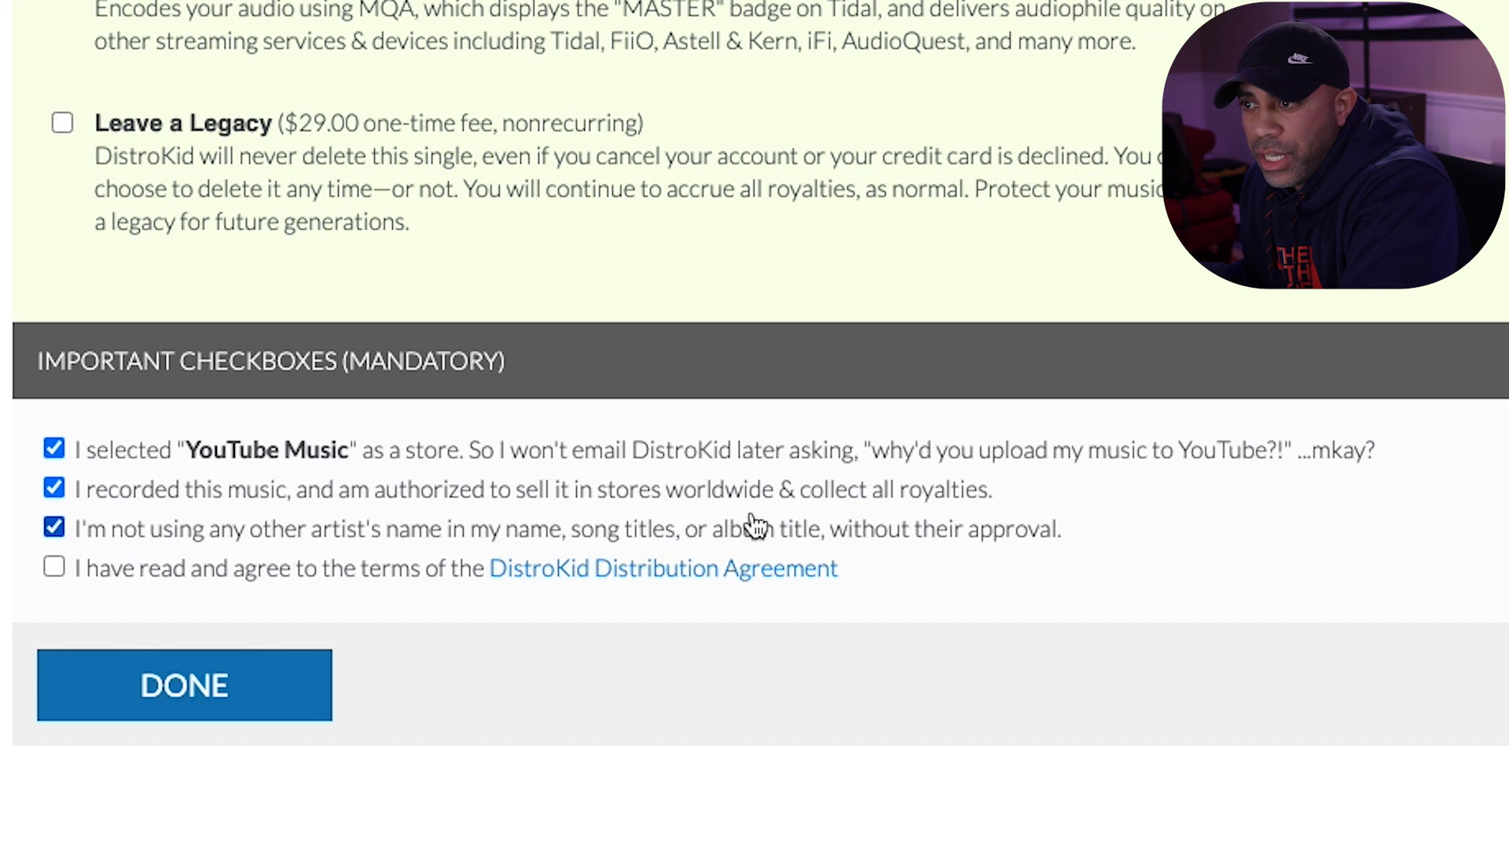
left_click(50, 568)
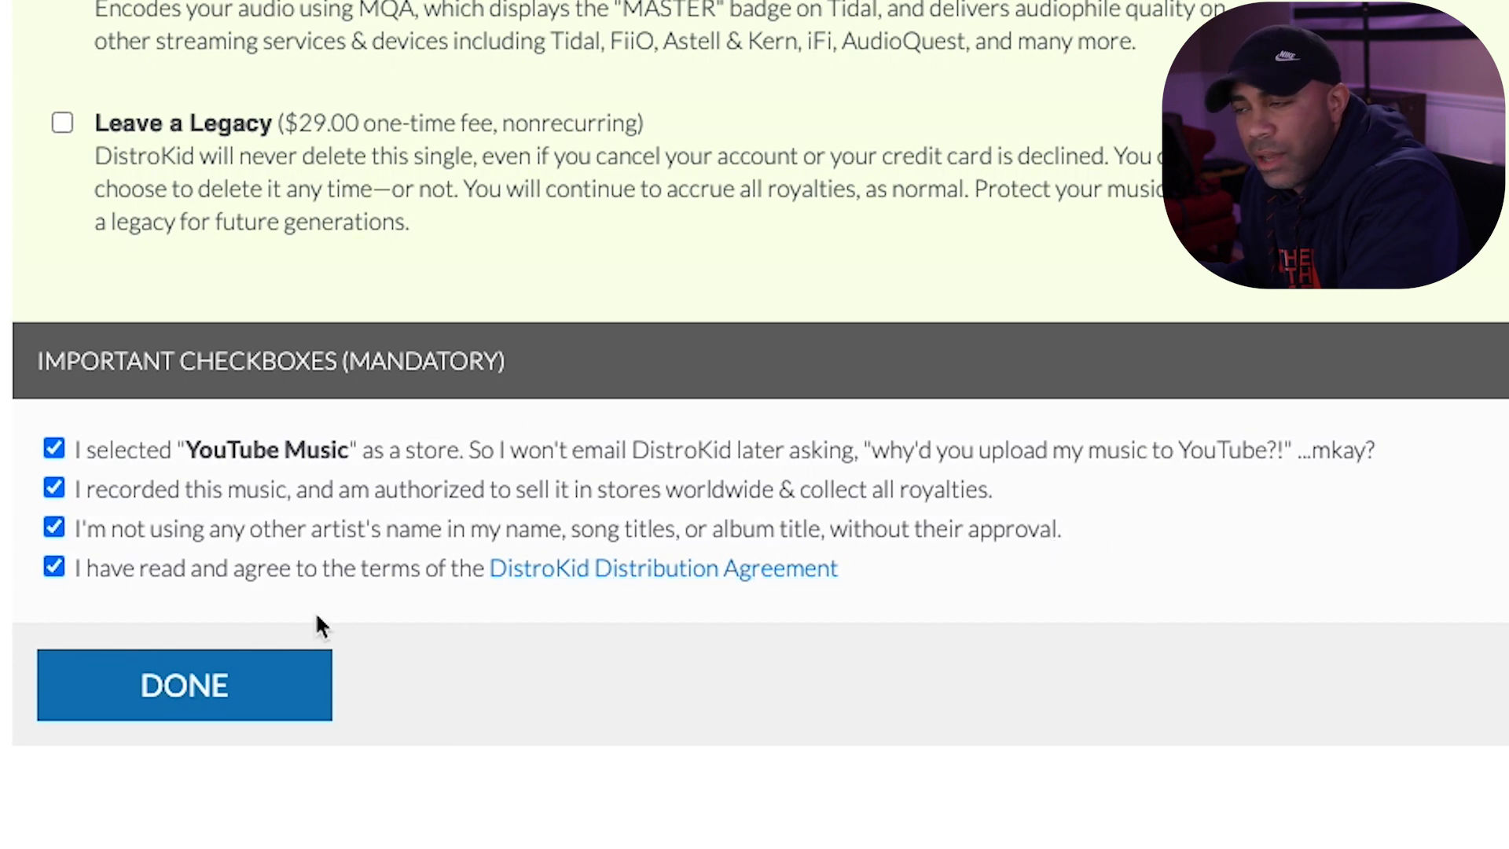
left_click(286, 681)
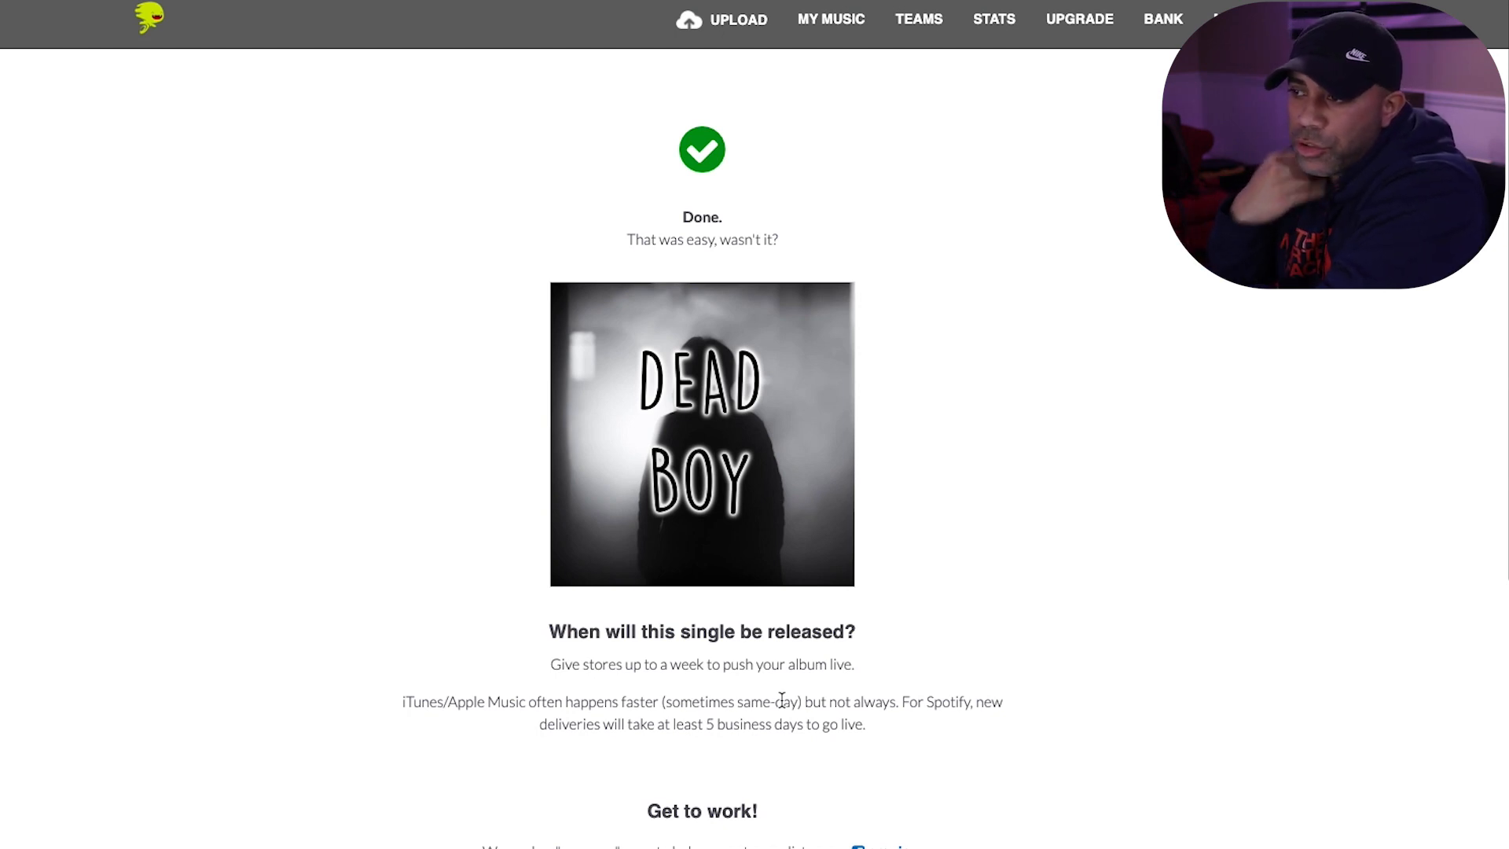
- Review the release timing and sharing options on the completion page and preview the single's pre-save page
scroll(772, 697, "down", 2)
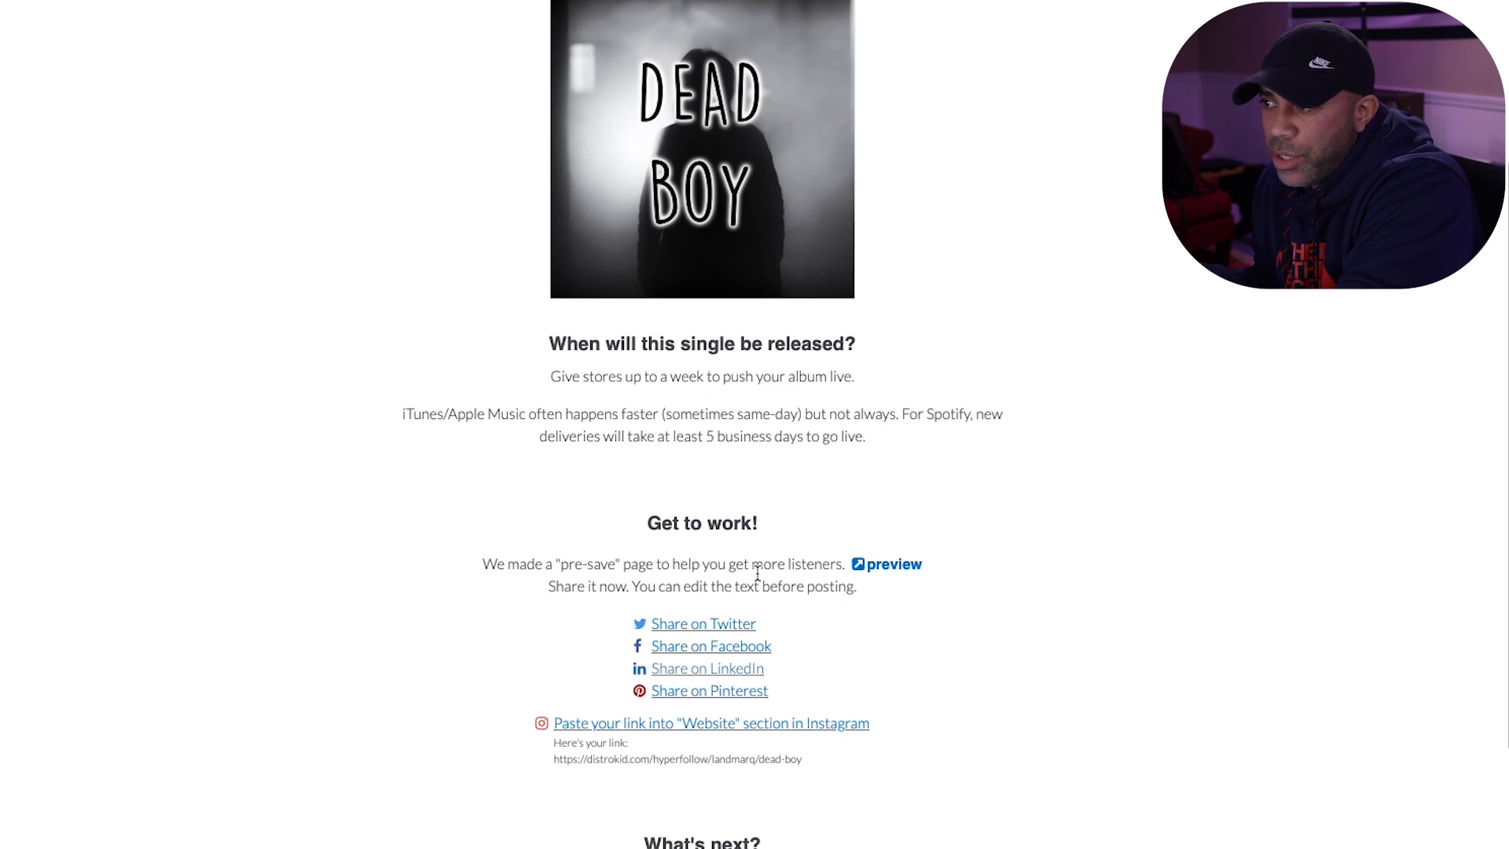
left_click(909, 575)
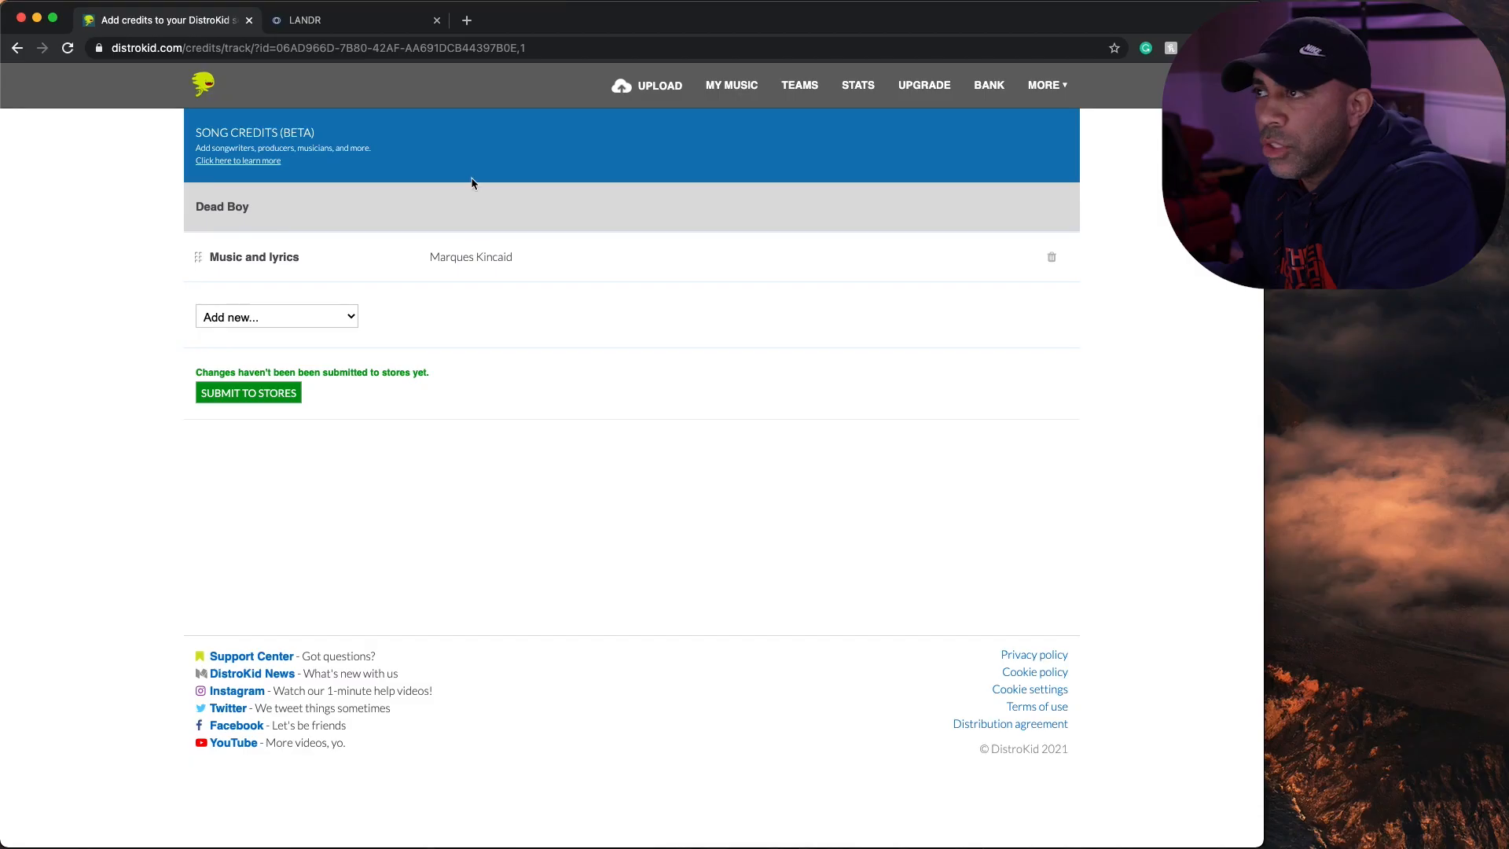
- Open the team payment splits for the Dead Boy release and check the revenue share choices without changing them
left_click(801, 90)
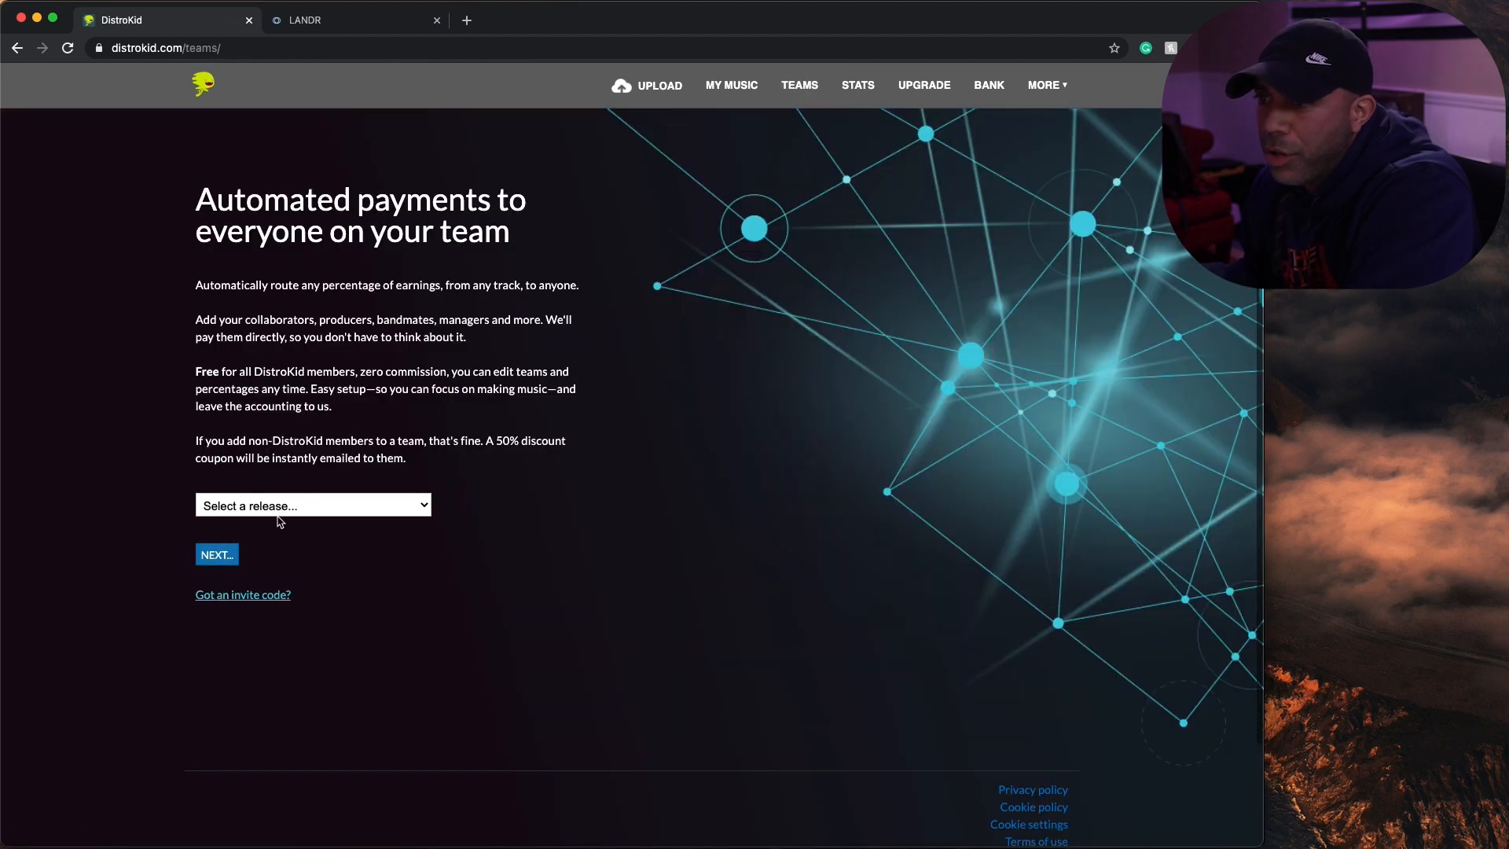
left_click(301, 513)
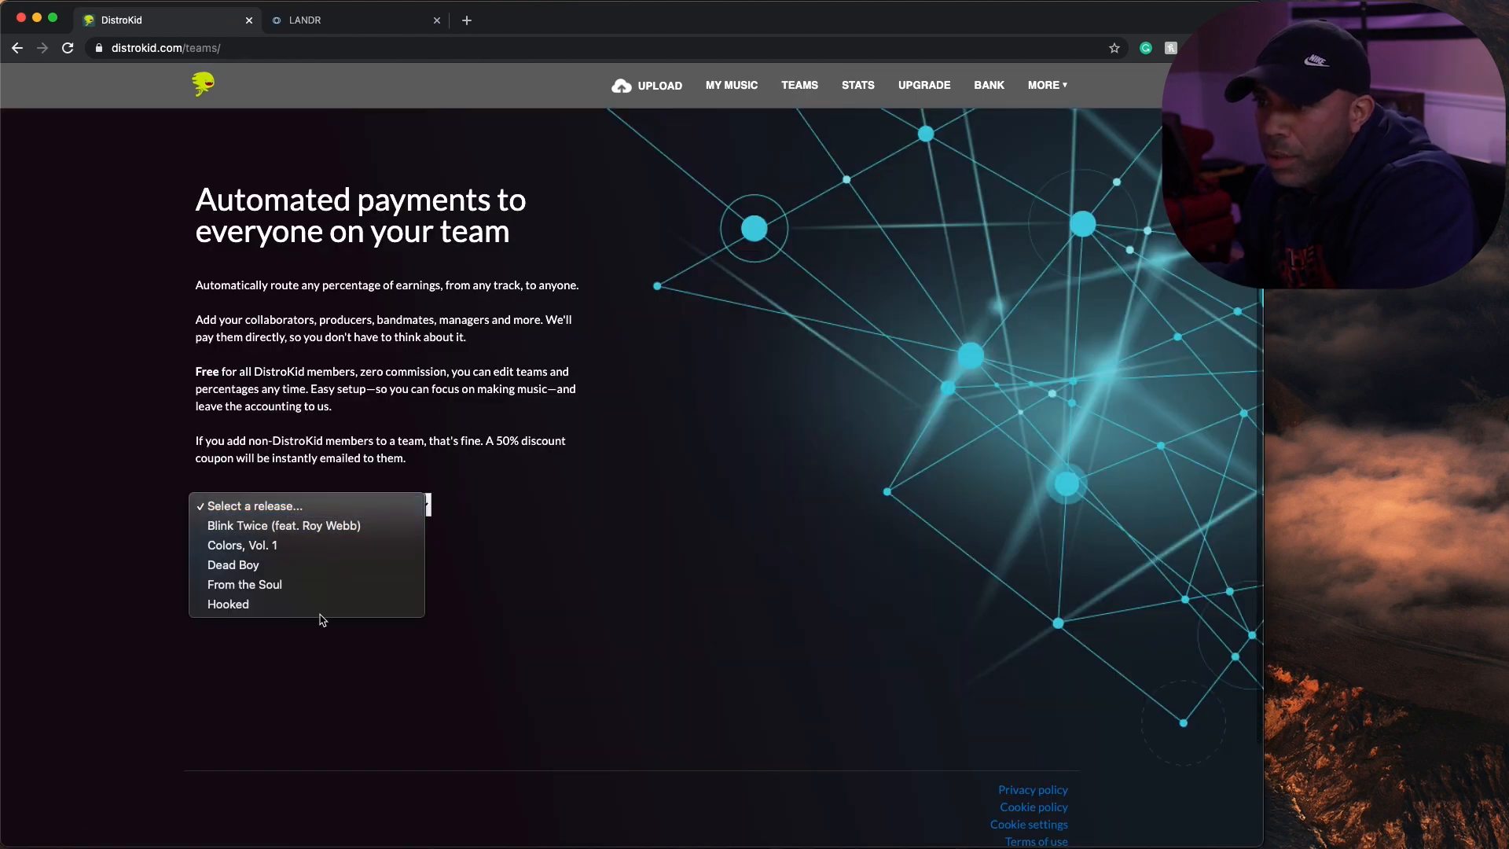
left_click(332, 566)
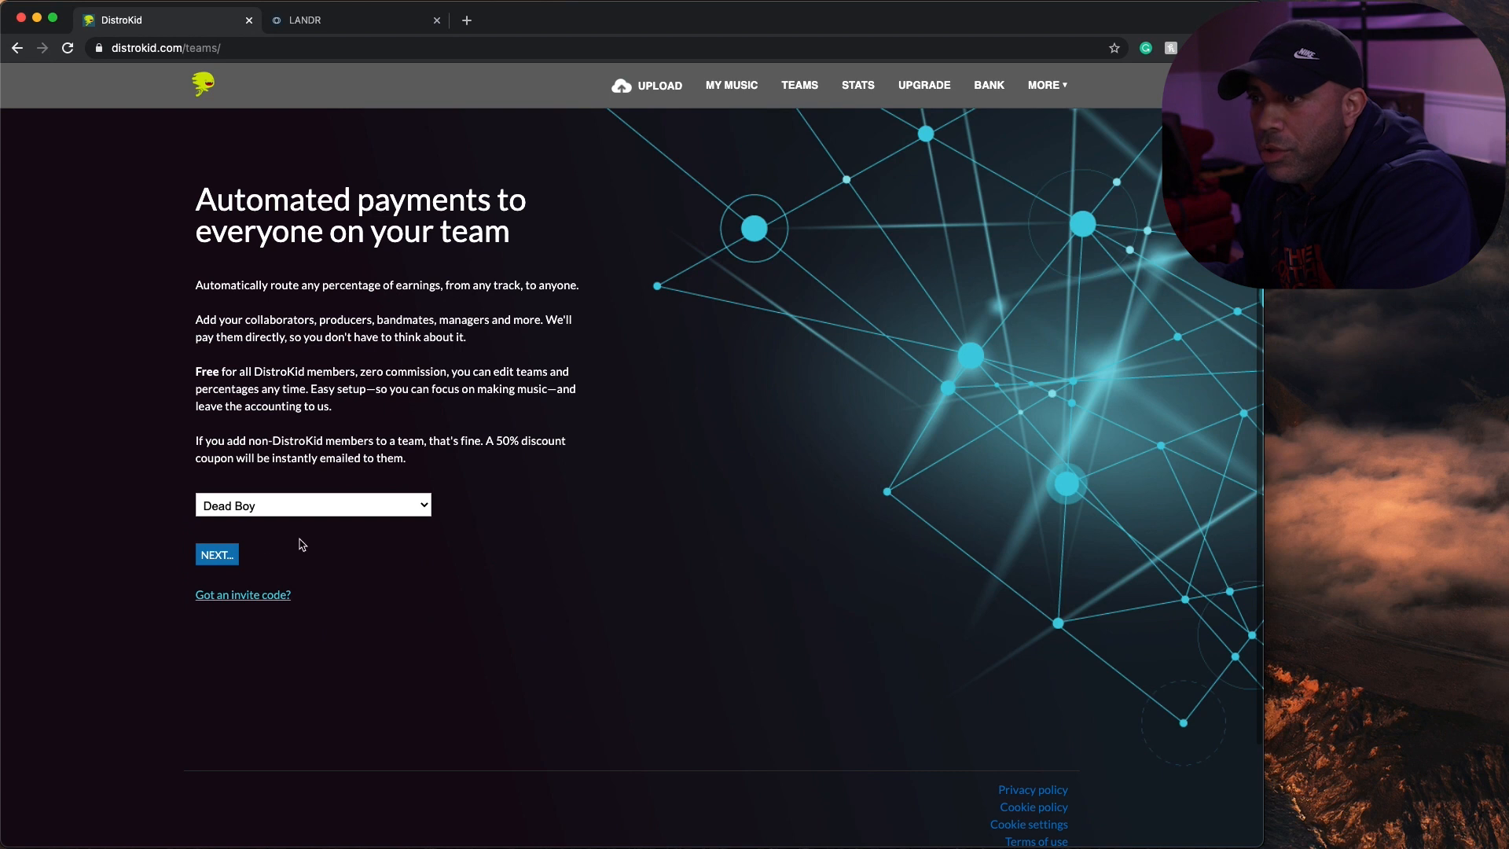
left_click(220, 555)
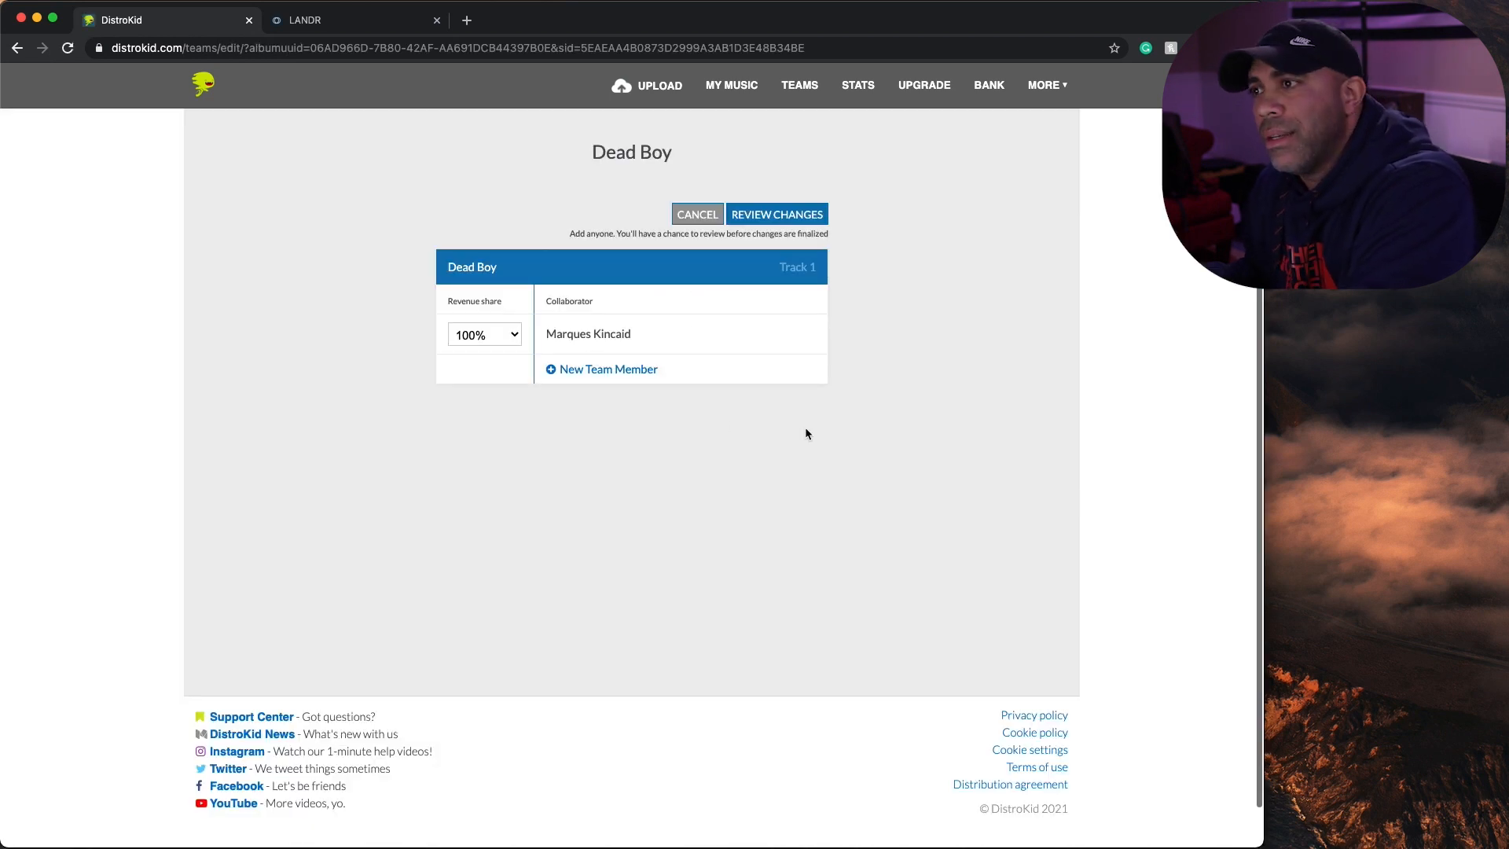
left_click(503, 334)
left_click(984, 343)
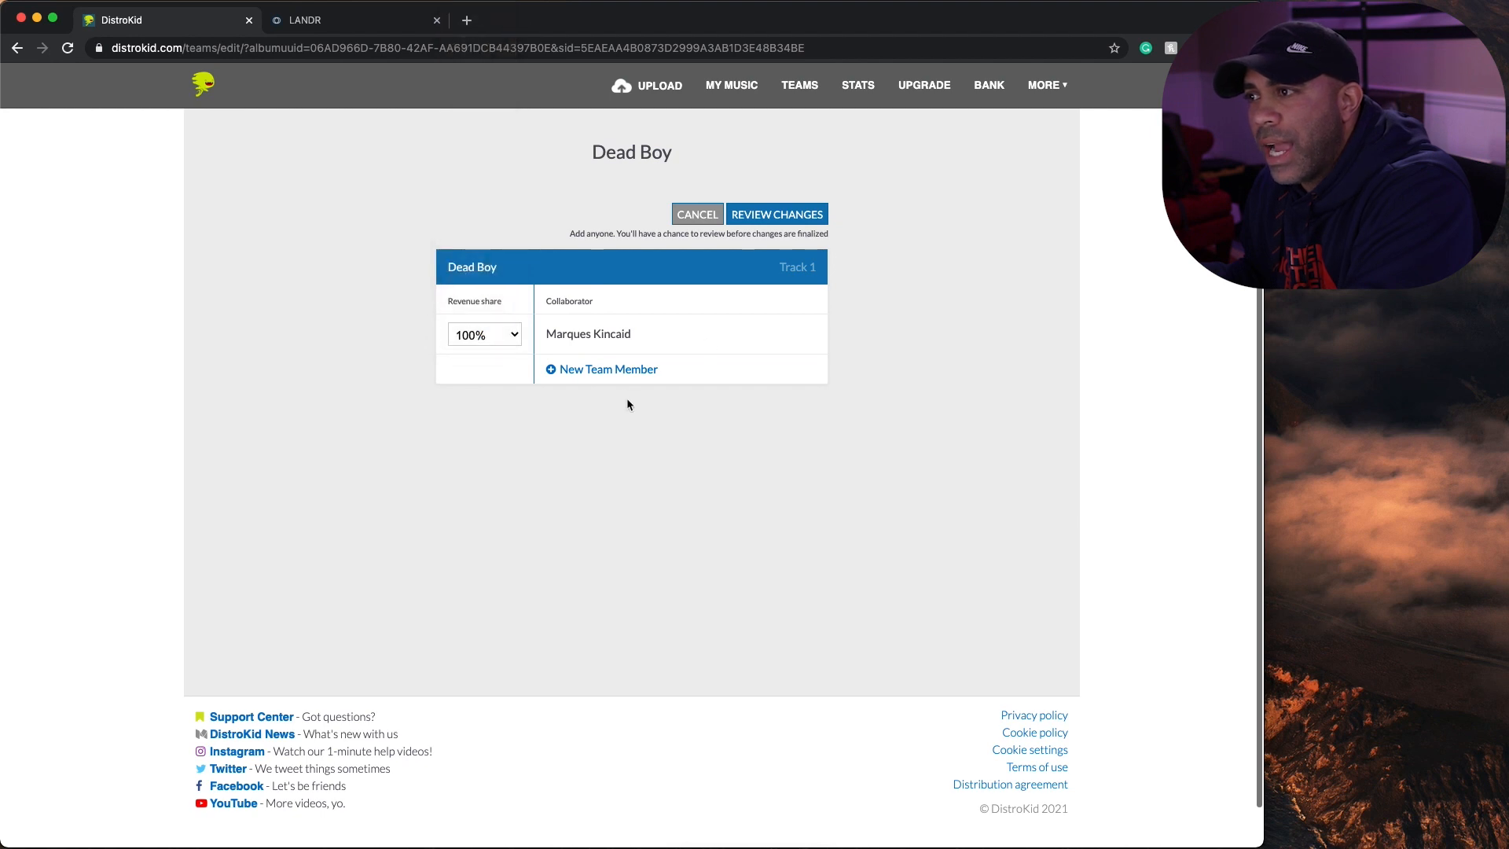
- Add a collaborator row to track 1 with a 25% revenue share and set it to add someone new
left_click(610, 369)
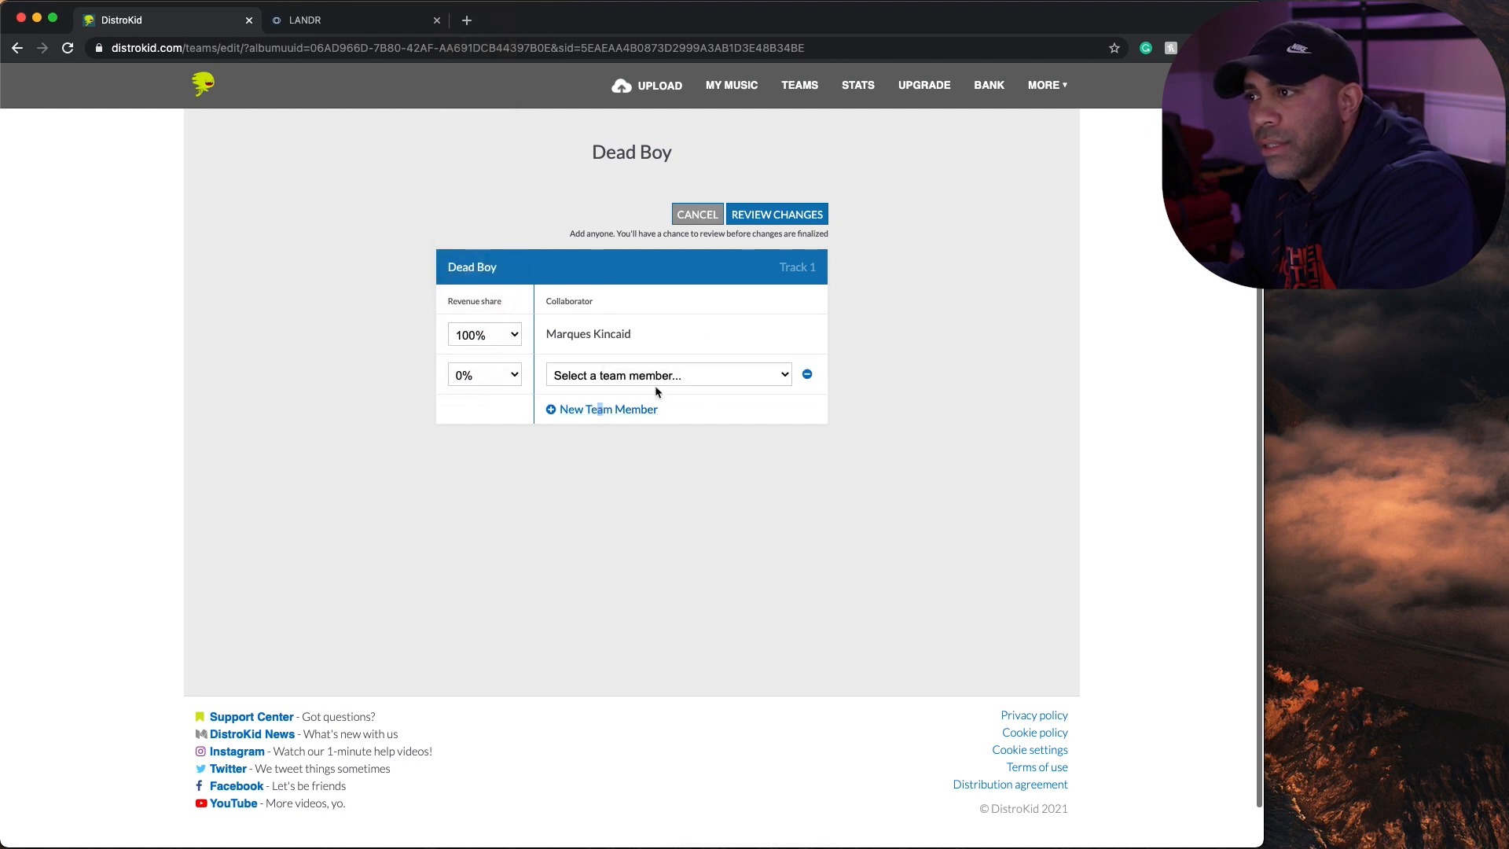
left_click(505, 375)
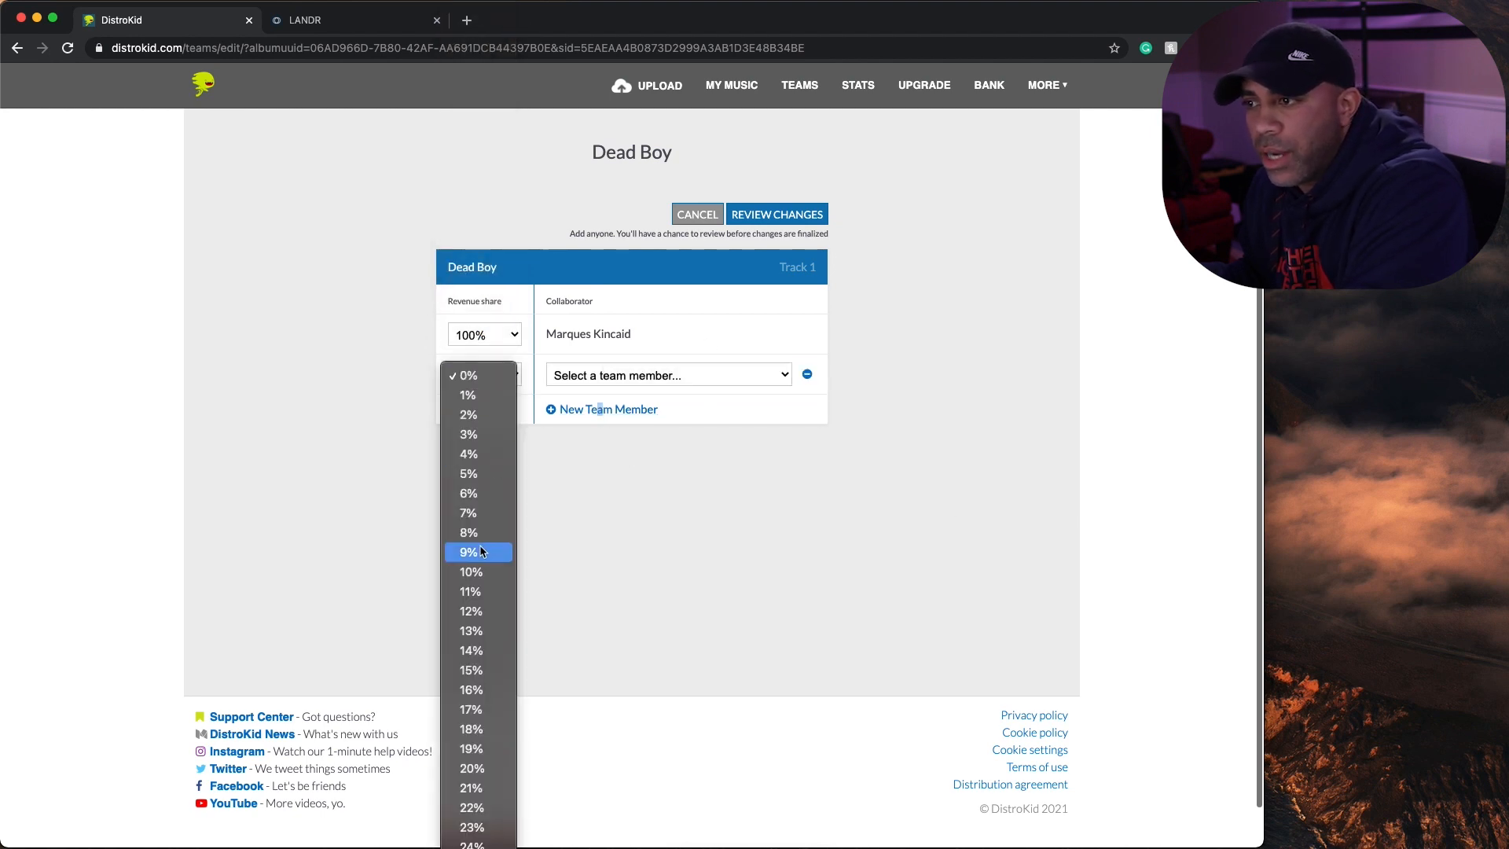
scroll(478, 614, "down", 4)
scroll(477, 613, "down", 2)
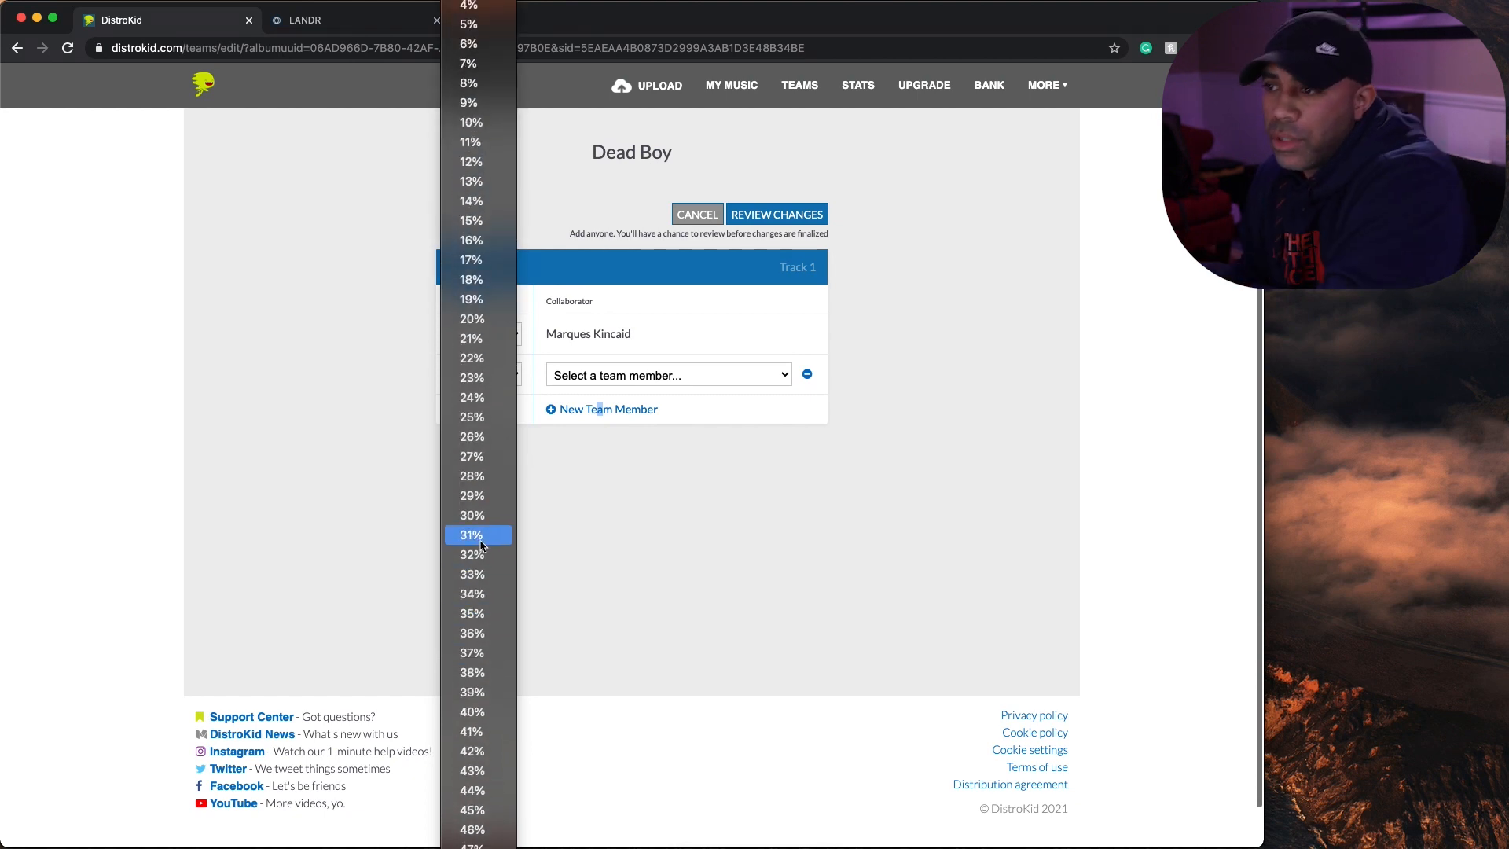
left_click(485, 418)
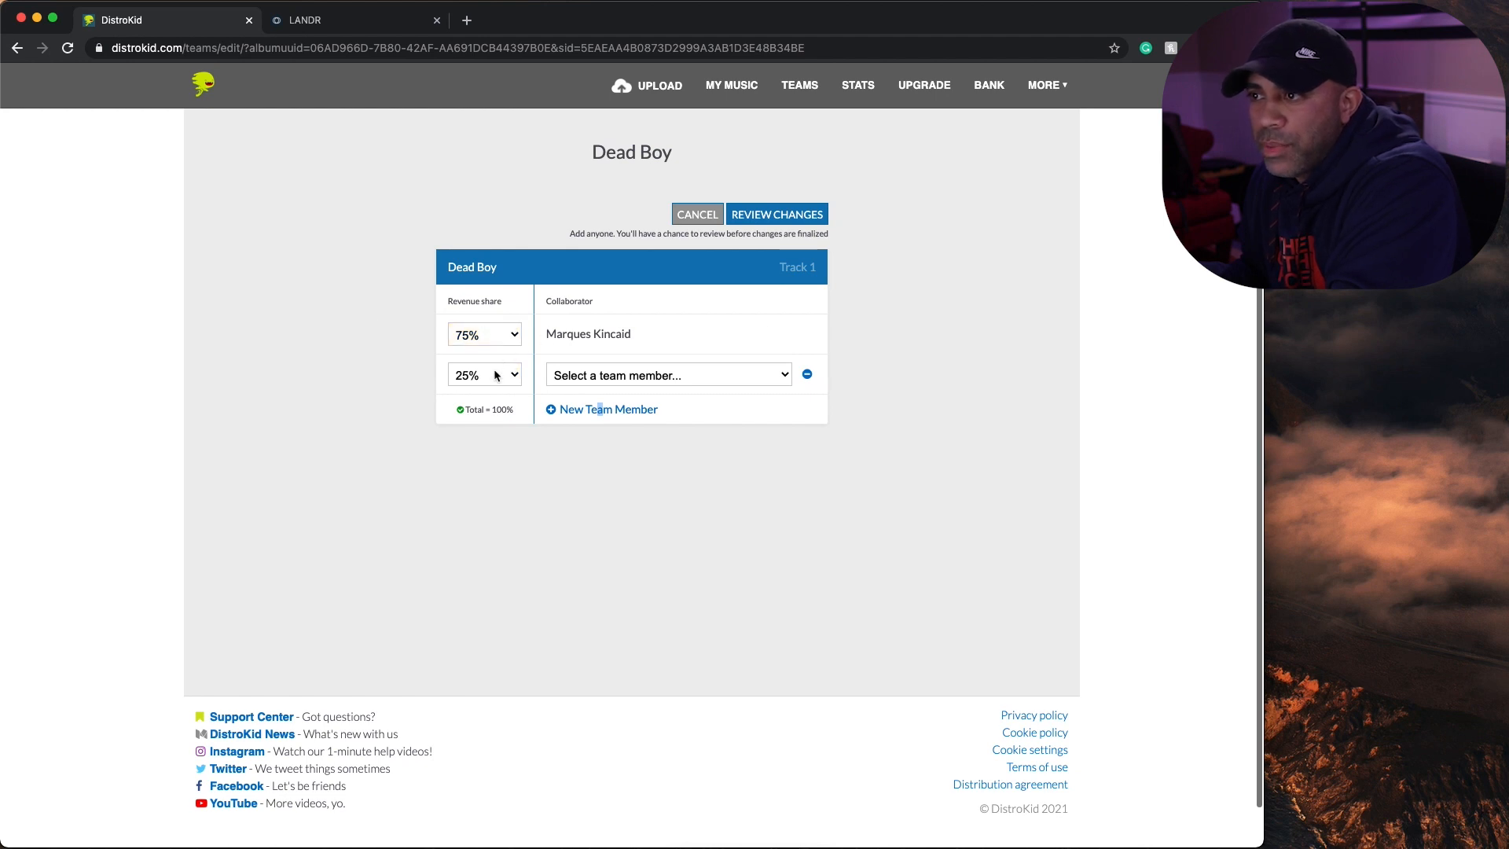
left_click(657, 377)
left_click(633, 415)
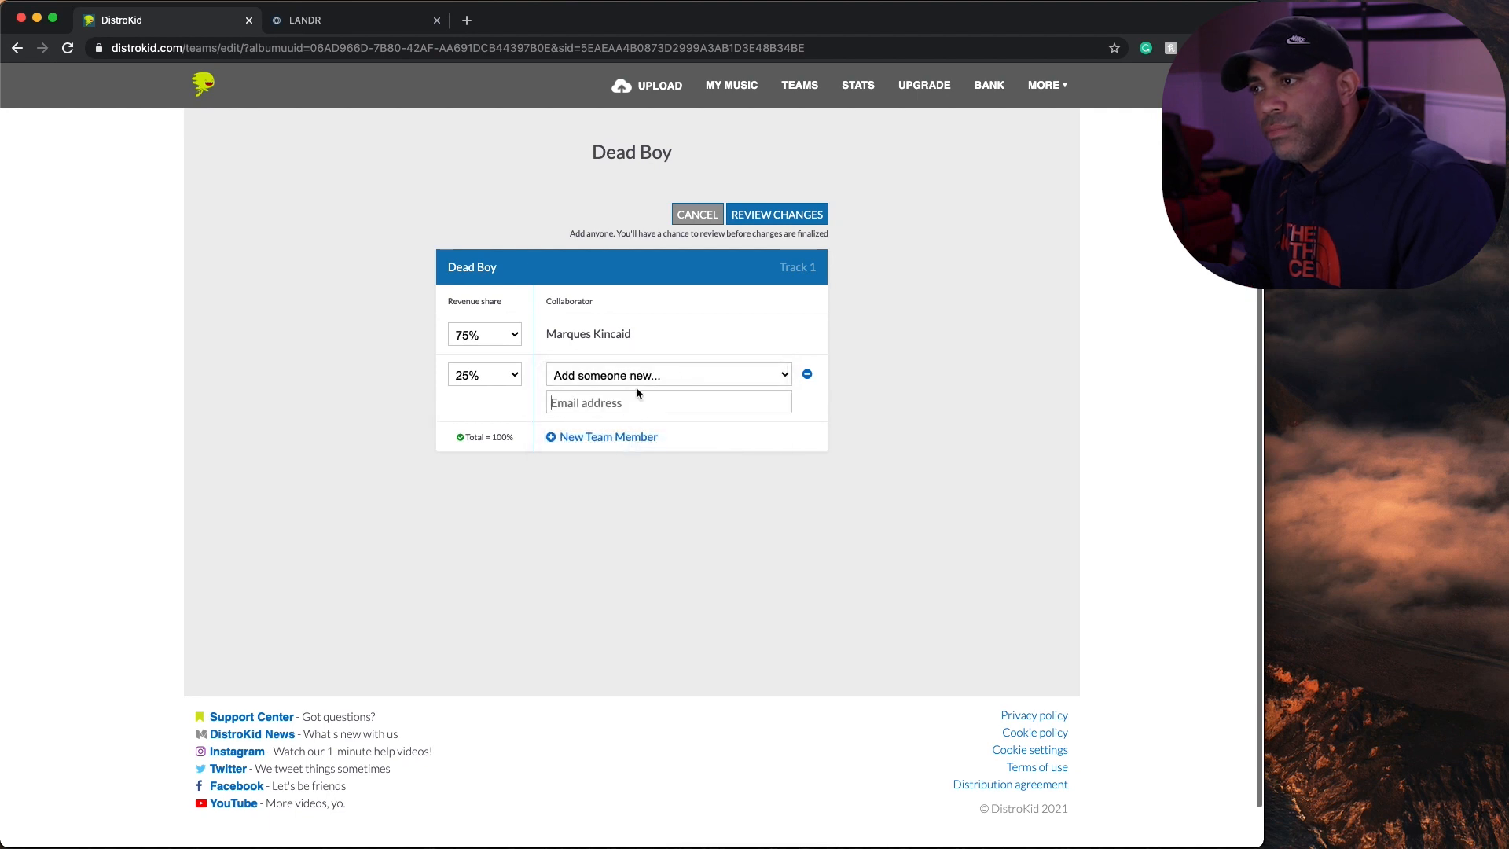